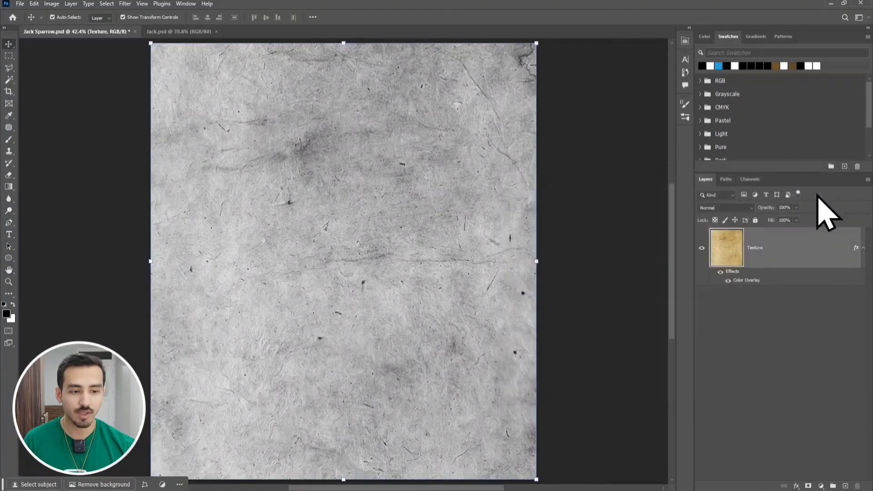
- Add a Levels adjustment layer above the Texture layer and raise its black output level to lighten the paper background
click(723, 304)
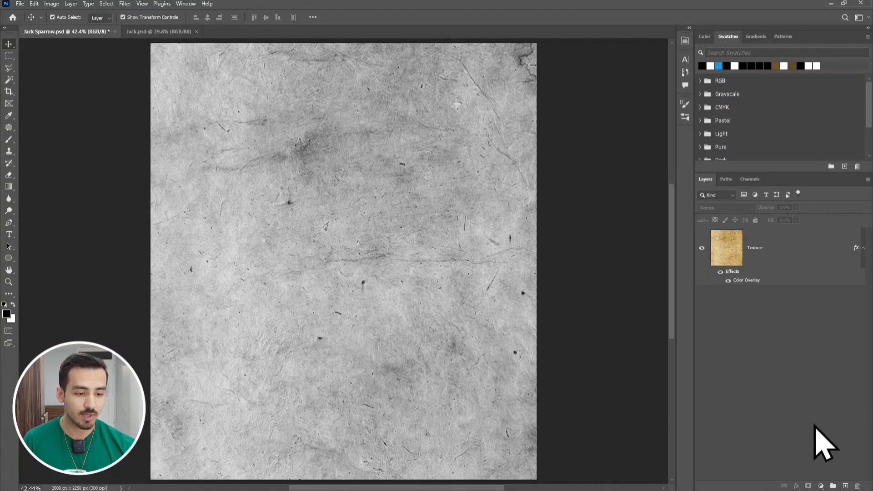
click(822, 485)
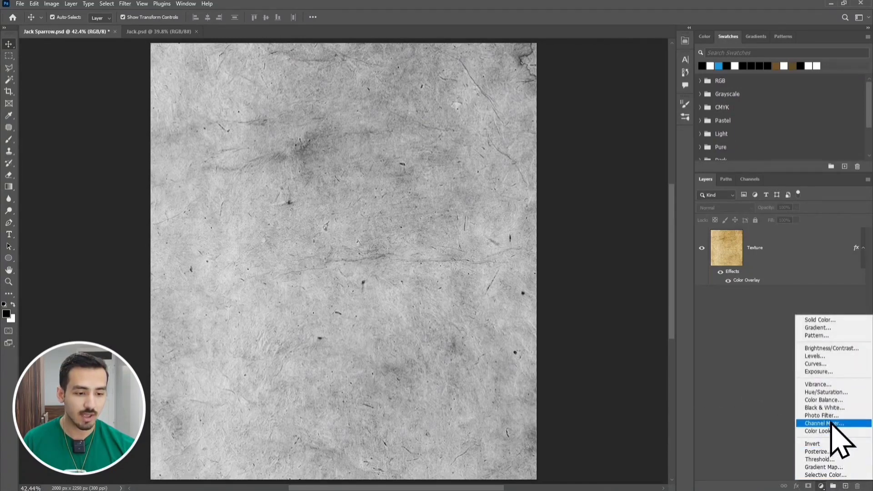
click(818, 356)
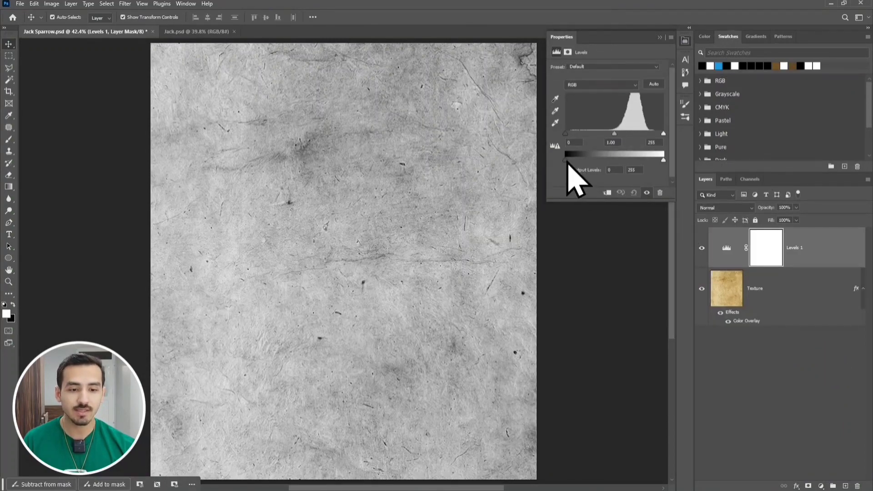
drag(566, 161, 625, 162)
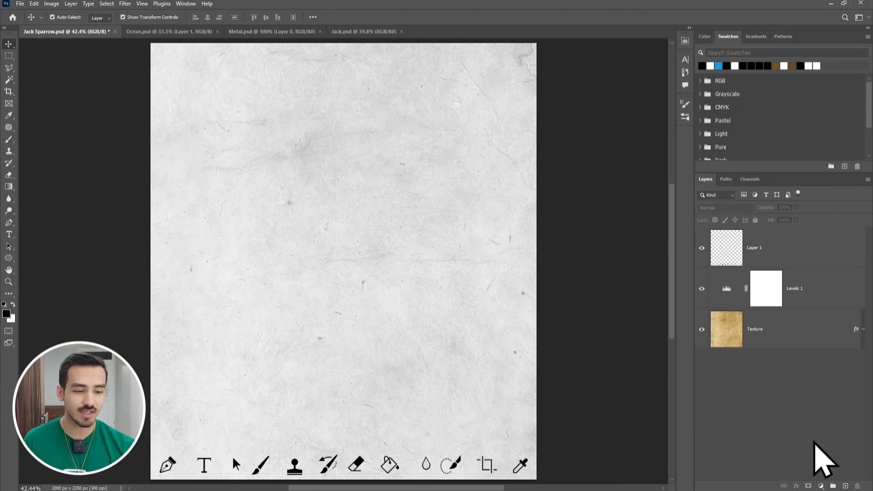
- Stamp a black heart-and-swirl ornament with the Brush tool along the poster's right edge on a new layer
click(844, 484)
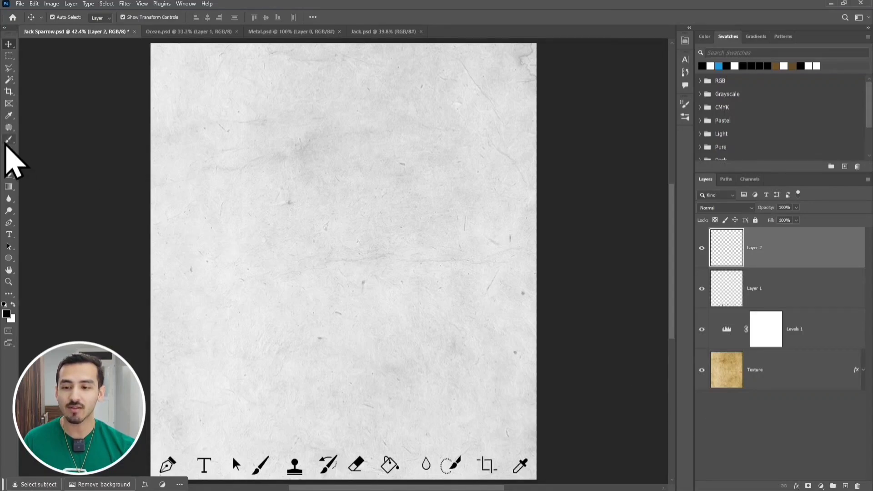
click(8, 141)
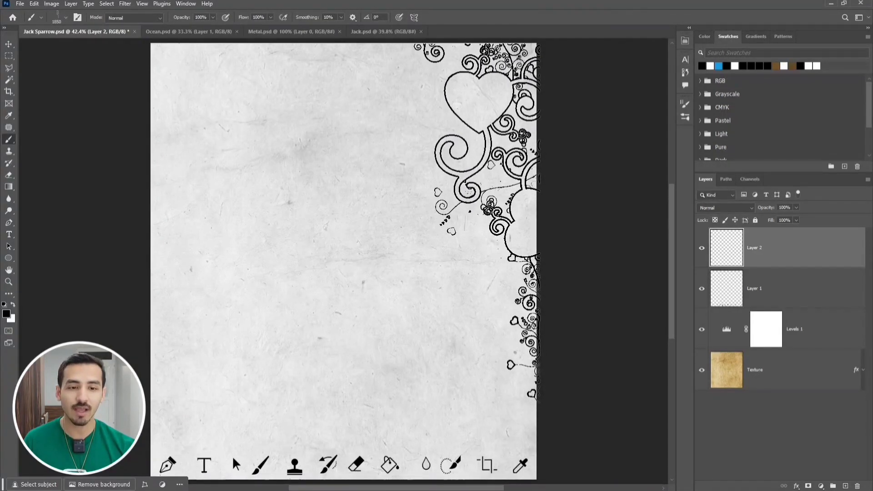
click(527, 223)
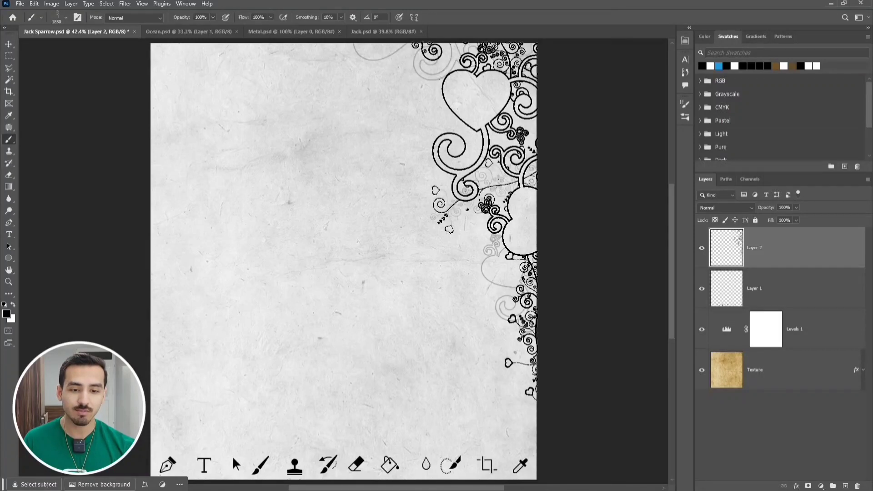
key(v)
click(590, 276)
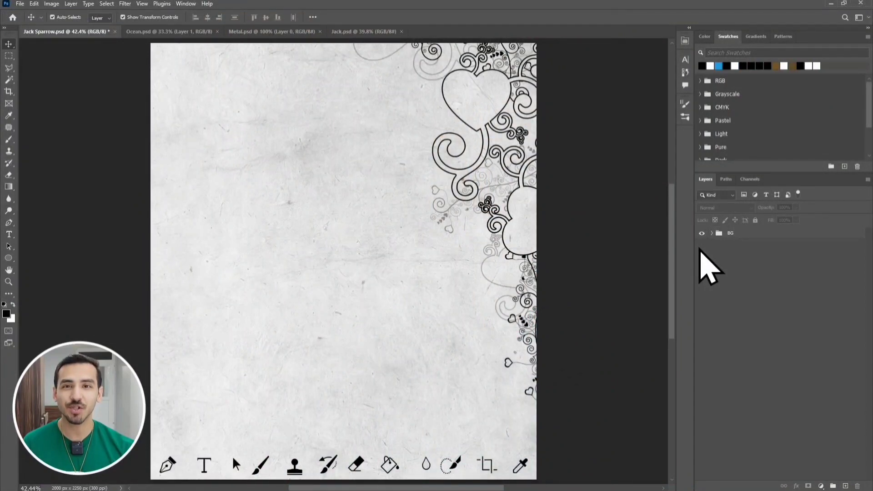
- Add the text "Jack Sparrow" to the poster in black Comic Sans MS at 36 pt
click(10, 235)
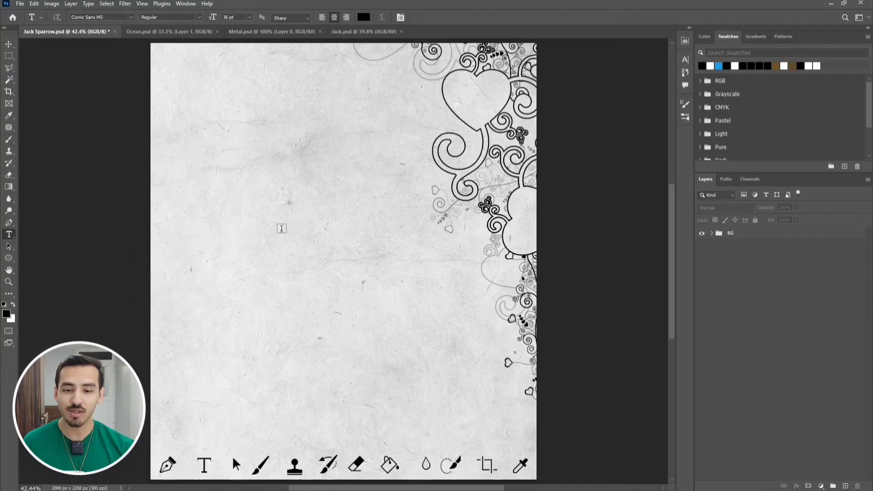
click(282, 227)
text(J)
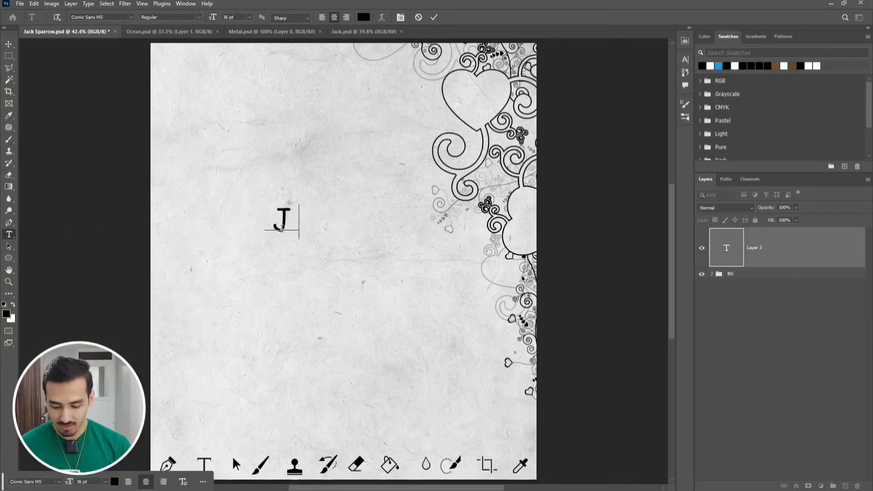
text(ack Sparrow)
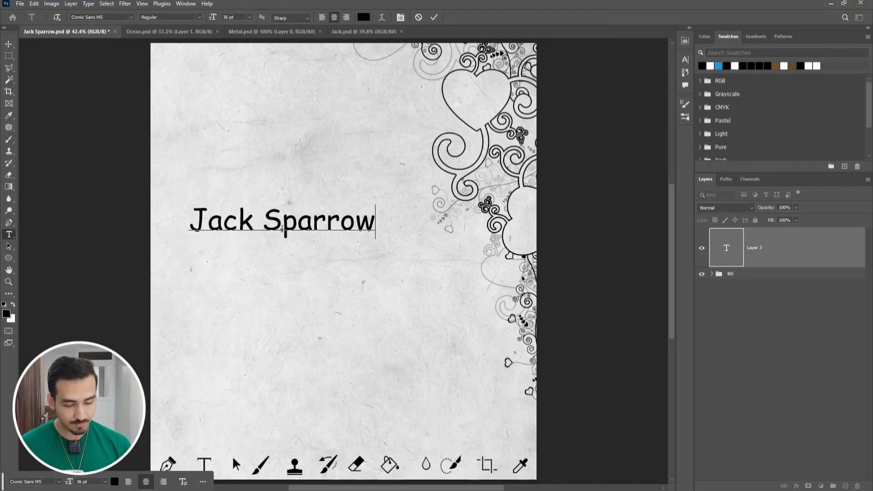
key(ctrl+Return)
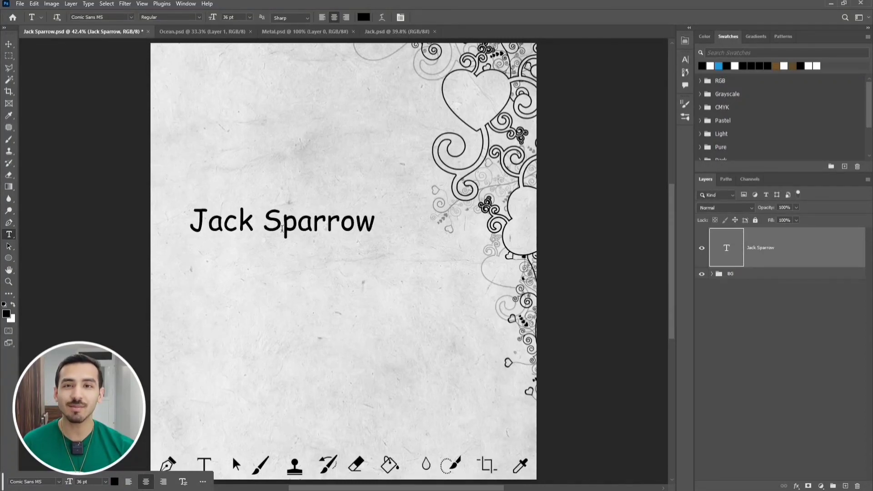
- Move the Jack Sparrow text just above the tool icons at the poster's base and enlarge it to about 61 pt
key(ctrl+t)
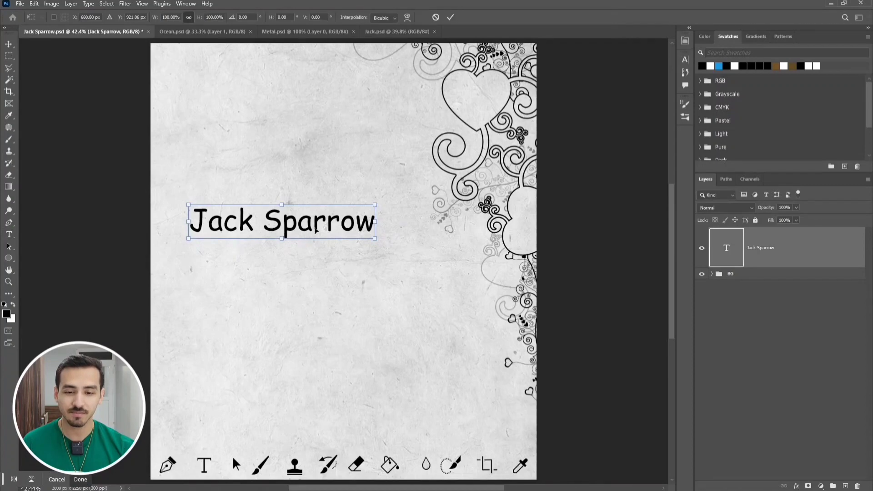
drag(316, 230, 375, 425)
drag(437, 401, 499, 391)
key(Return)
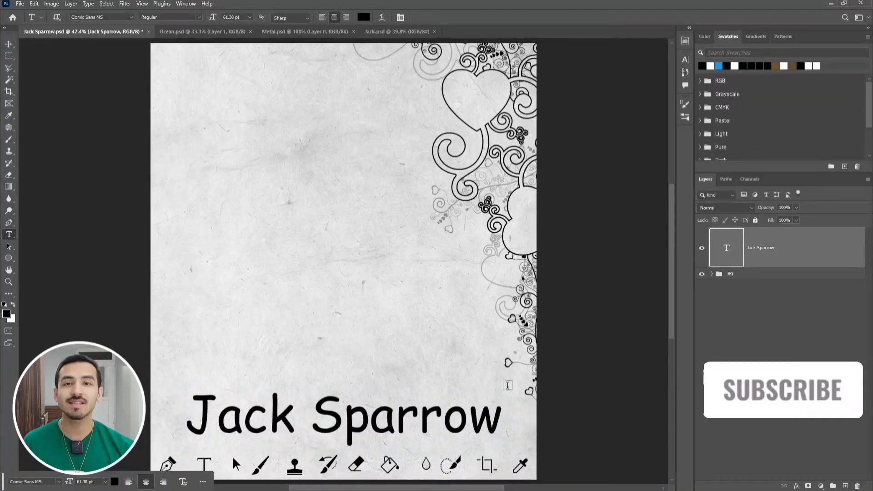
click(767, 392)
- Convert the Jack Sparrow text layer to a smart object and rasterize it
scroll(182, 414, up, 6)
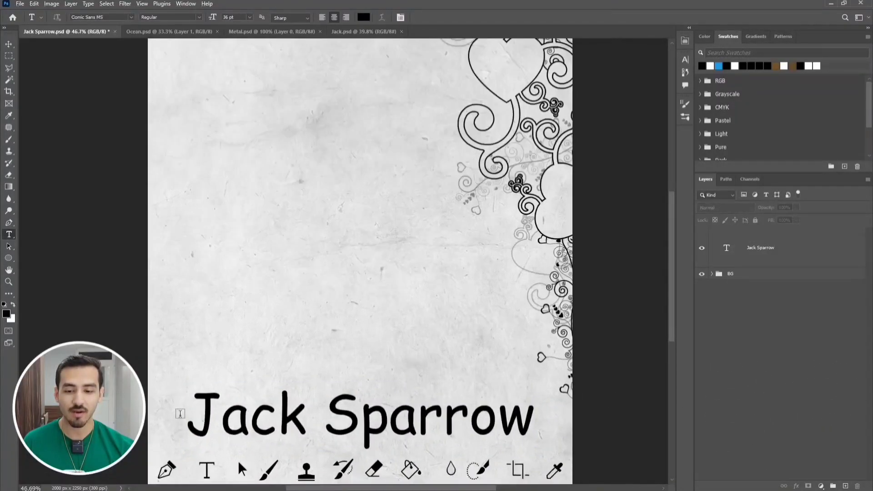
drag(292, 368, 359, 323)
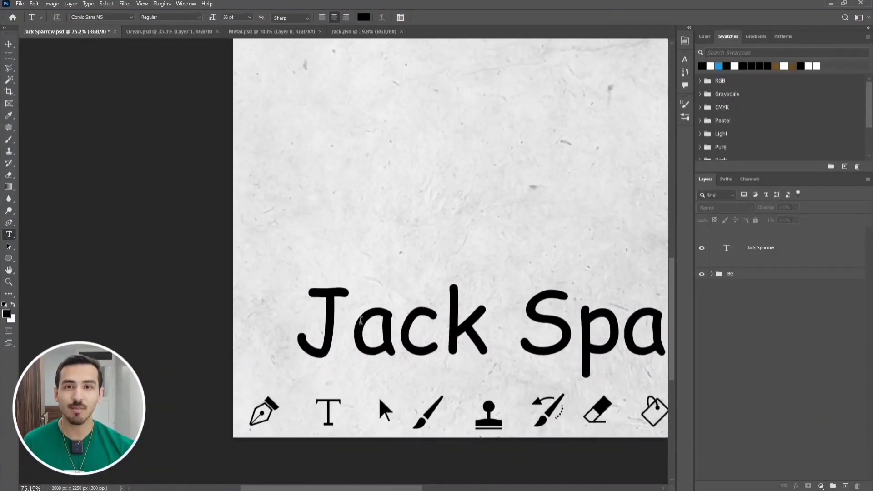
scroll(360, 324, up, 1)
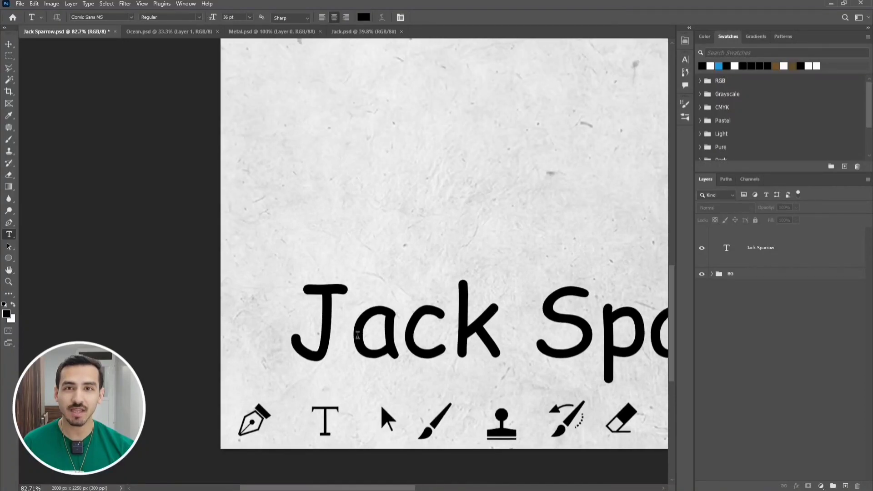
scroll(357, 341, down, 3)
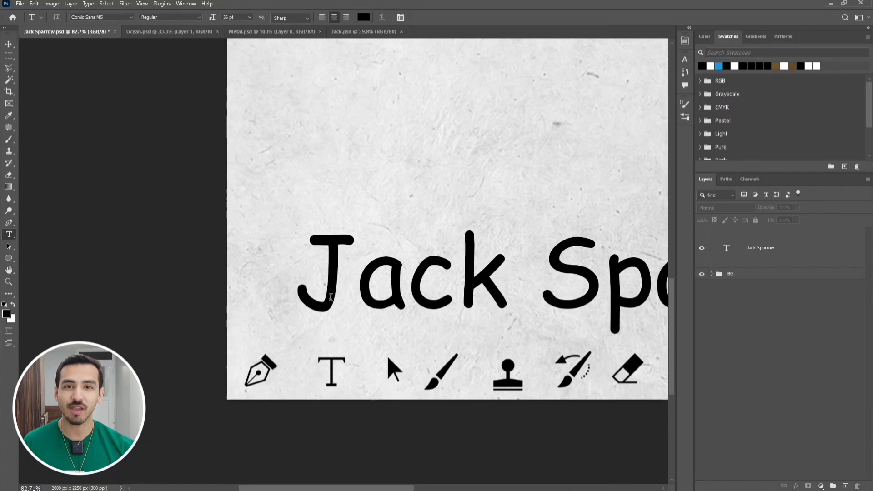
click(792, 248)
right_click(792, 248)
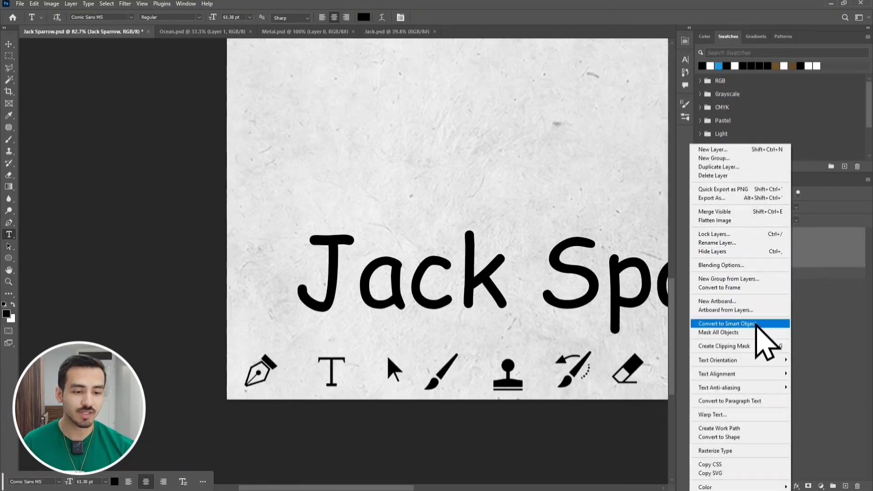
click(756, 323)
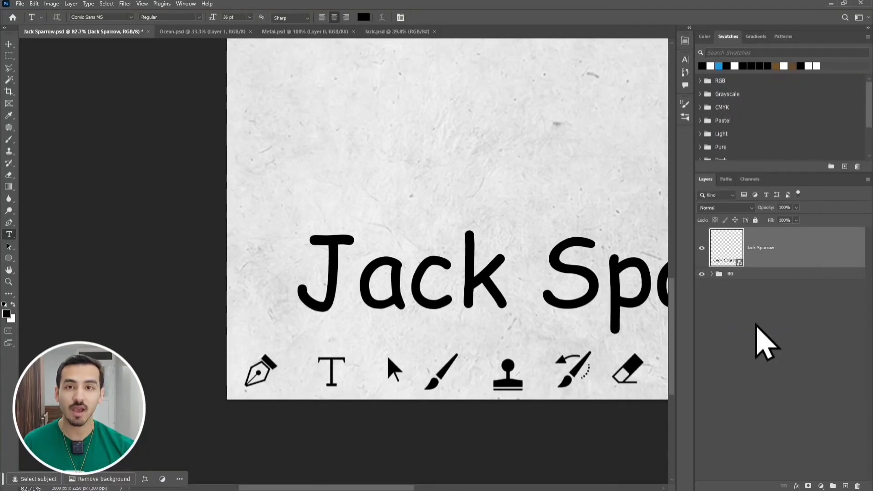
right_click(791, 240)
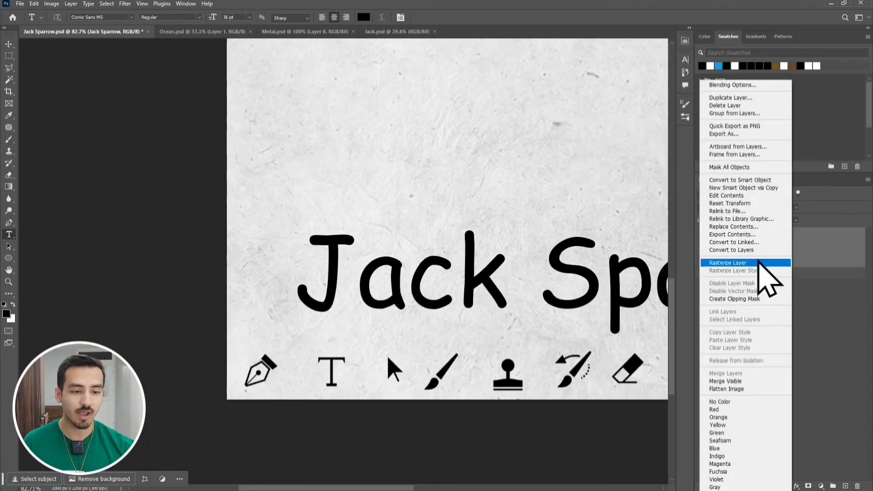
click(758, 262)
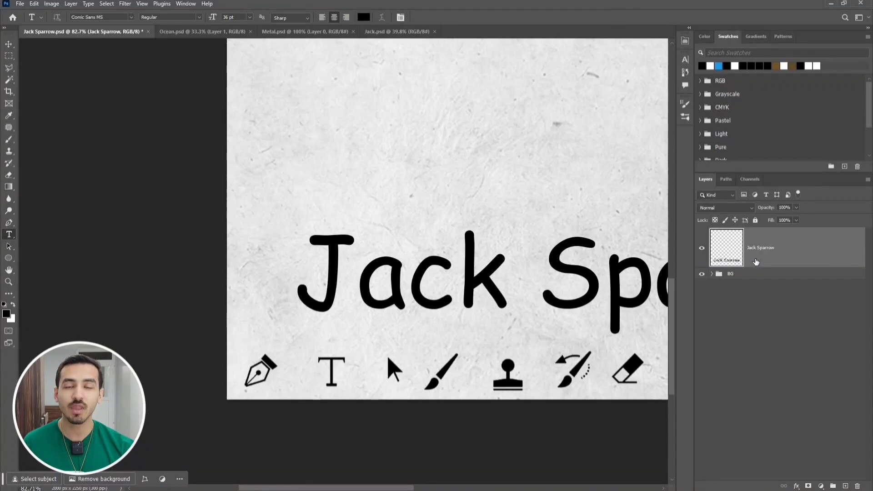
- Load the Jack Sparrow lettering as a selection and expand it by 5 pixels
ctrl+click(718, 259)
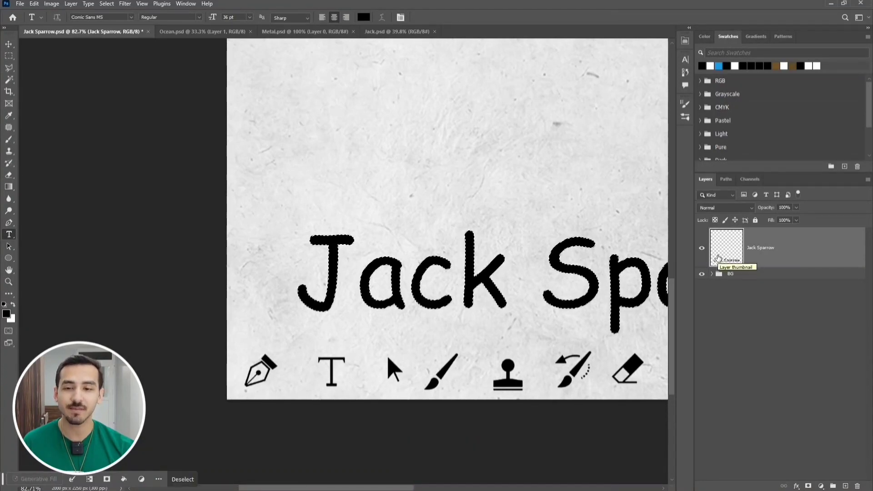
click(107, 4)
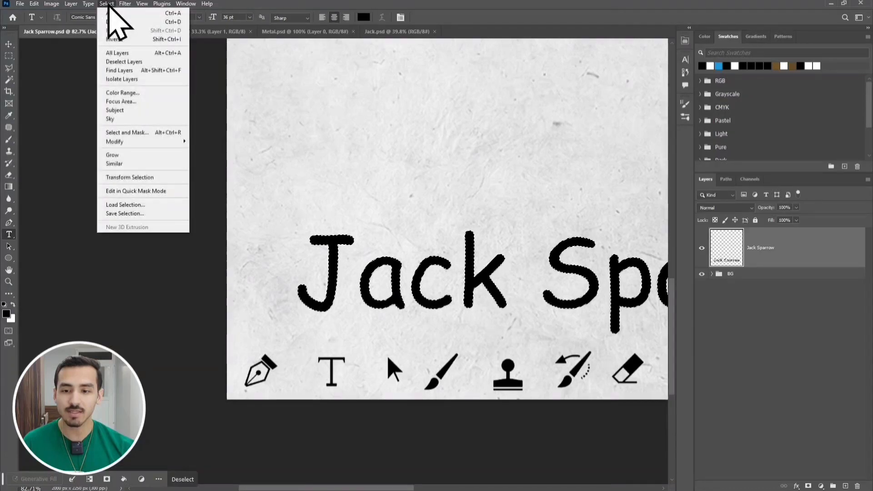
mouse_move(136, 142)
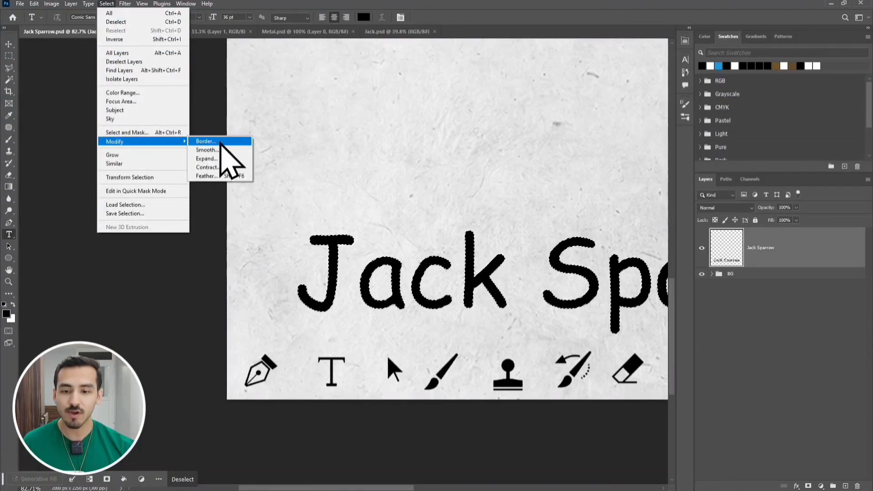
click(238, 159)
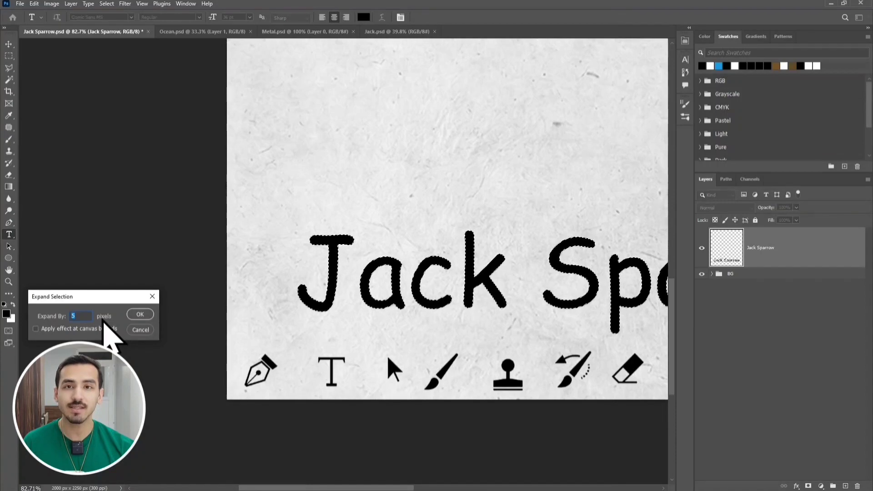
click(140, 314)
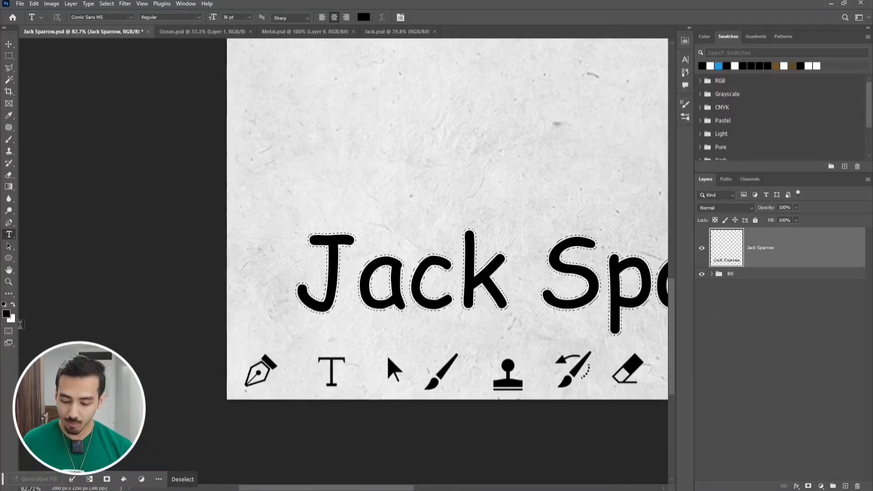
- Fill the expanded lettering selection with the black foreground color and deselect it
key(alt+BackSpace)
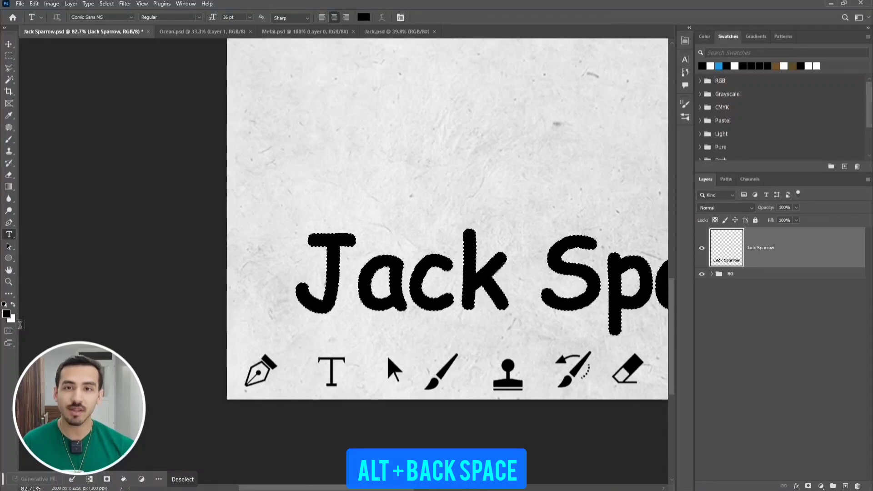
drag(267, 298, 149, 309)
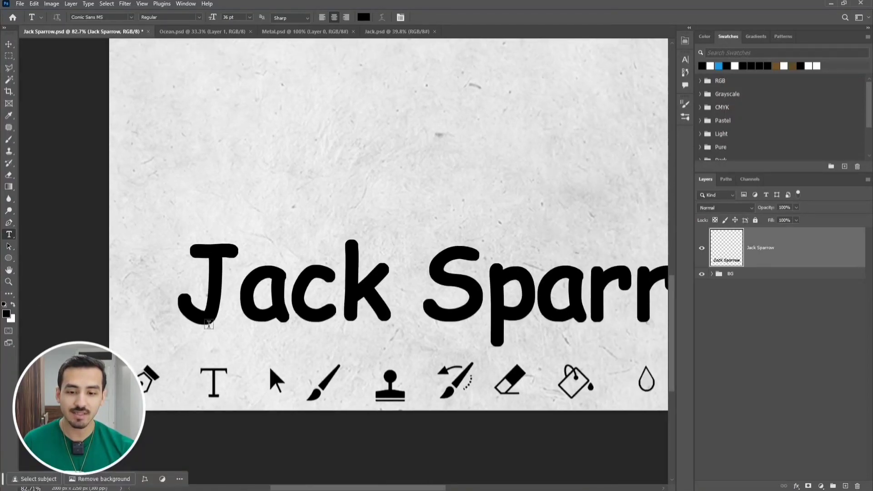
drag(364, 310, 246, 314)
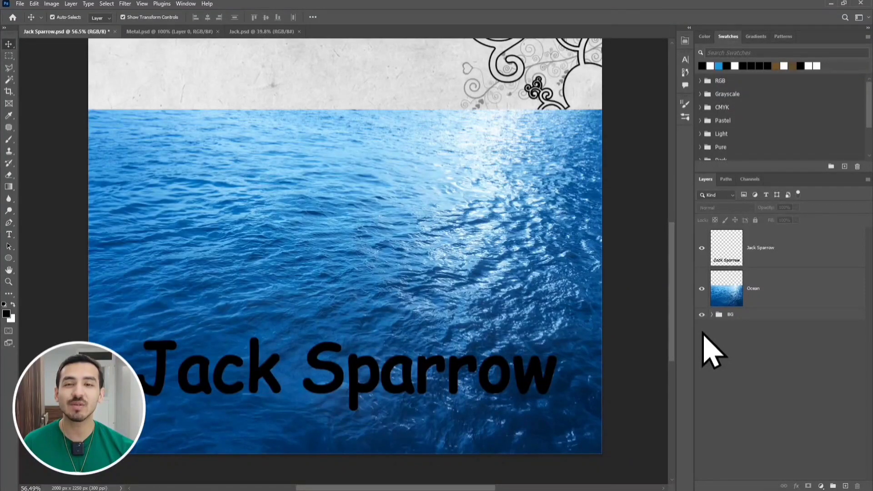
- Move the Ocean layer above the Jack Sparrow layer and clip it to the lettering
click(772, 287)
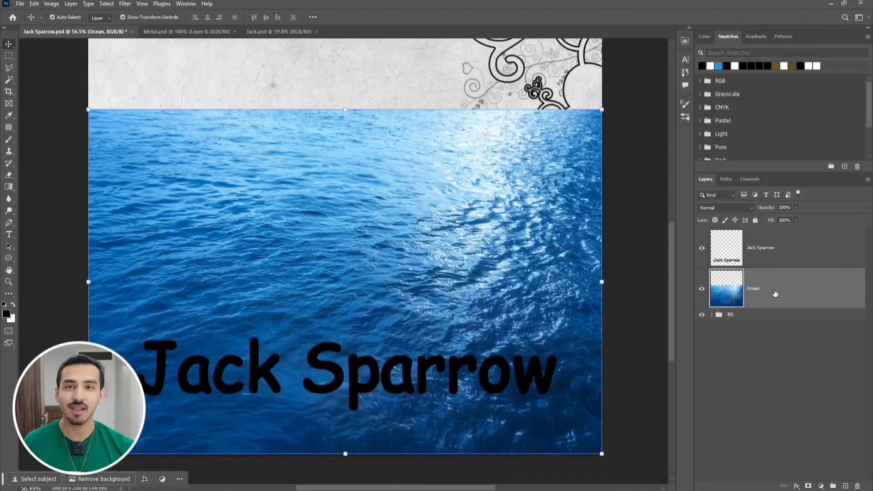
drag(775, 292, 770, 244)
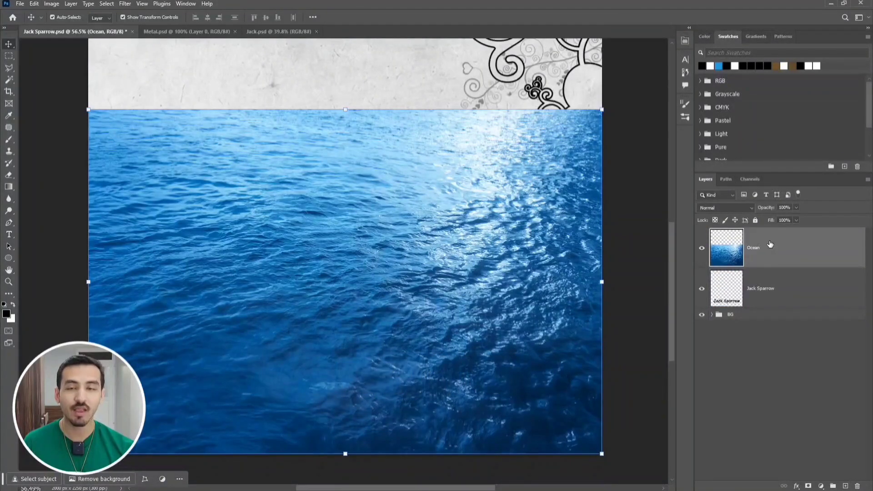
key(alt)
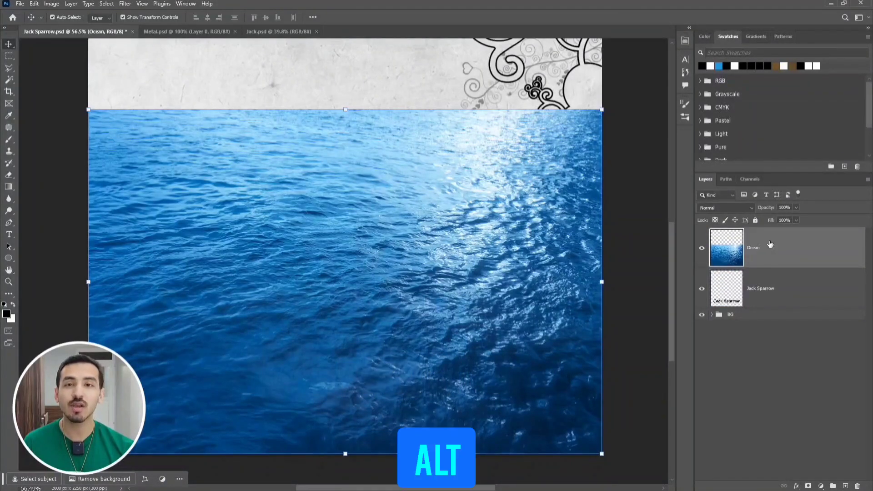
alt+click(752, 265)
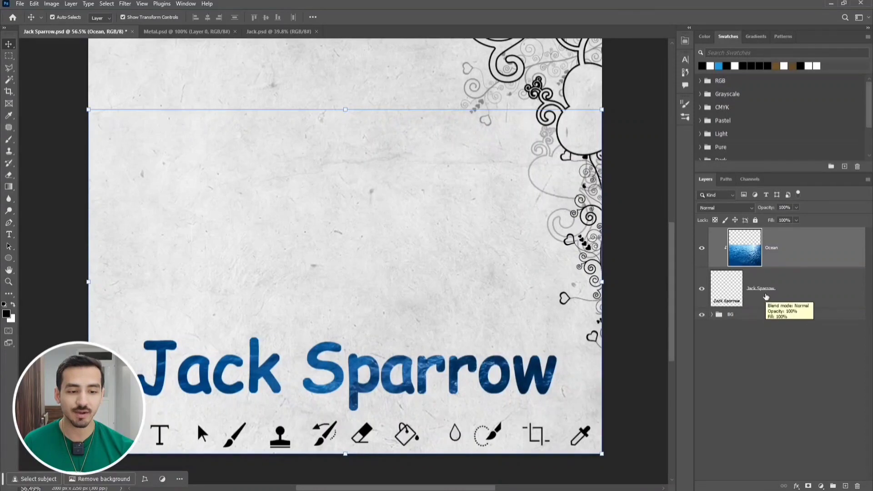
- Move the clipped Ocean image down within the Jack Sparrow lettering so the water's brighter upper area fills the letters
key(ctrl)
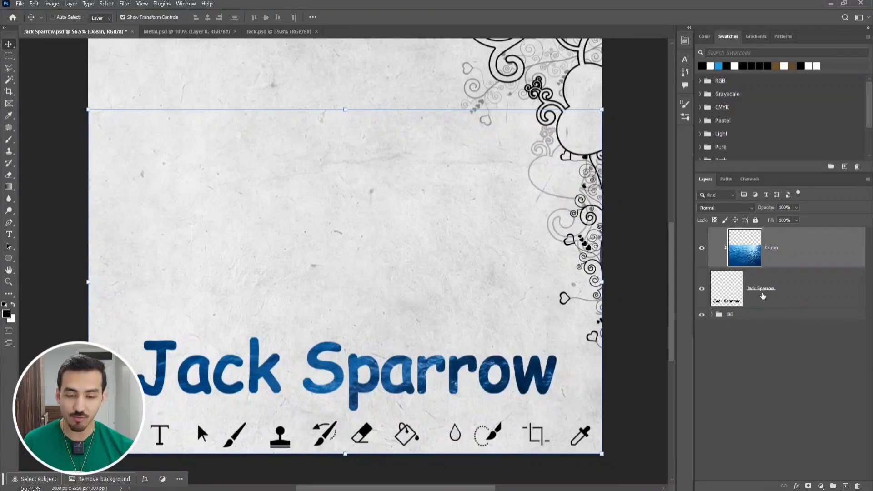
key(ctrl+t)
drag(459, 205, 466, 303)
drag(463, 303, 463, 303)
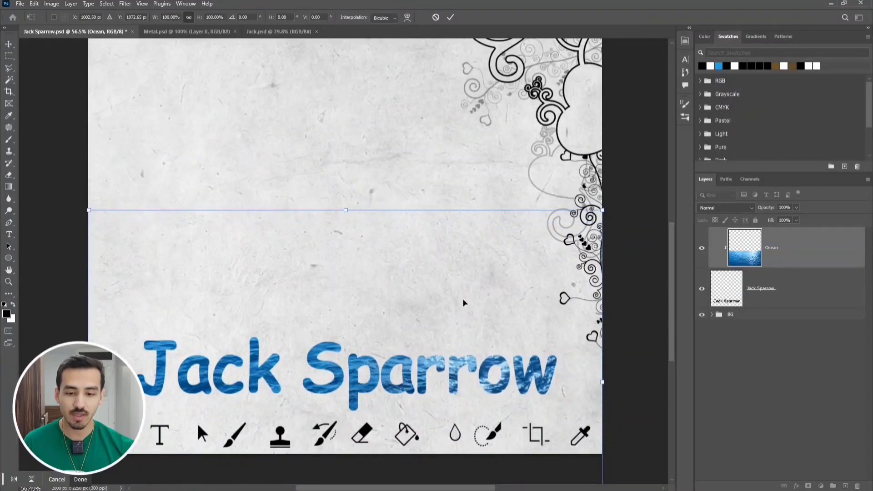
key(Return)
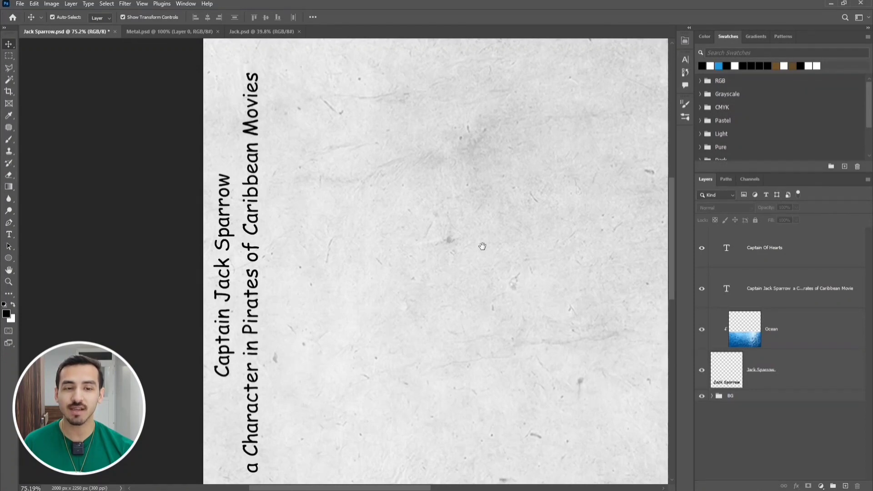
- Draw an unfilled circle about 1251 px across with a 50 px black stroke in the middle of the poster
drag(548, 157, 367, 300)
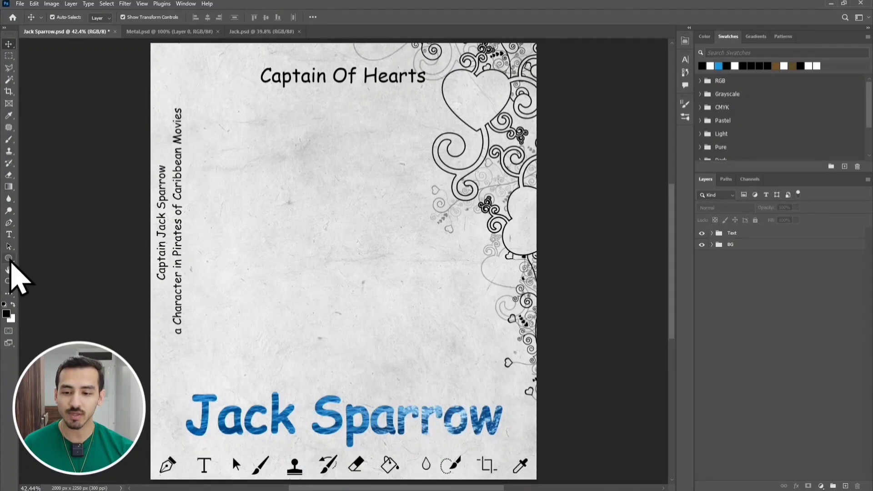
click(10, 259)
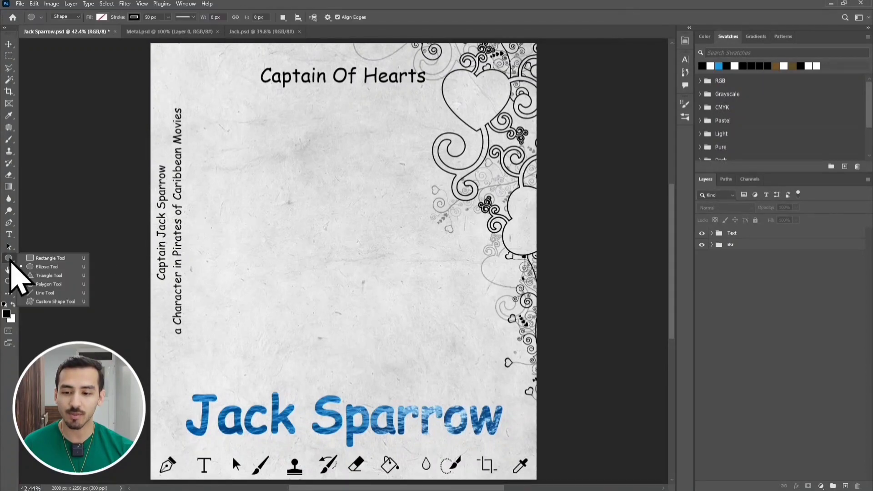
click(72, 267)
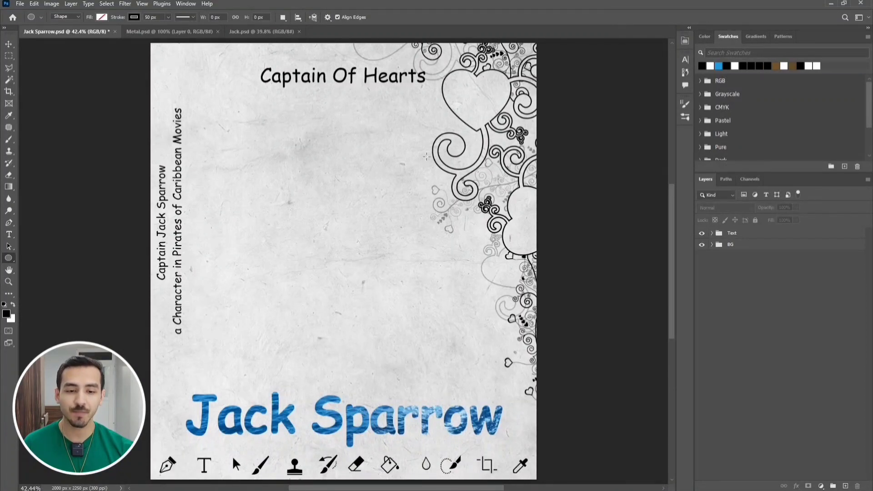
mouse_move(461, 120)
mouse_down()
mouse_move(377, 238)
mouse_move(296, 327)
mouse_move(309, 341)
mouse_move(359, 318)
mouse_move(369, 161)
mouse_move(382, 207)
mouse_move(401, 188)
mouse_move(212, 369)
mouse_move(220, 363)
mouse_up()
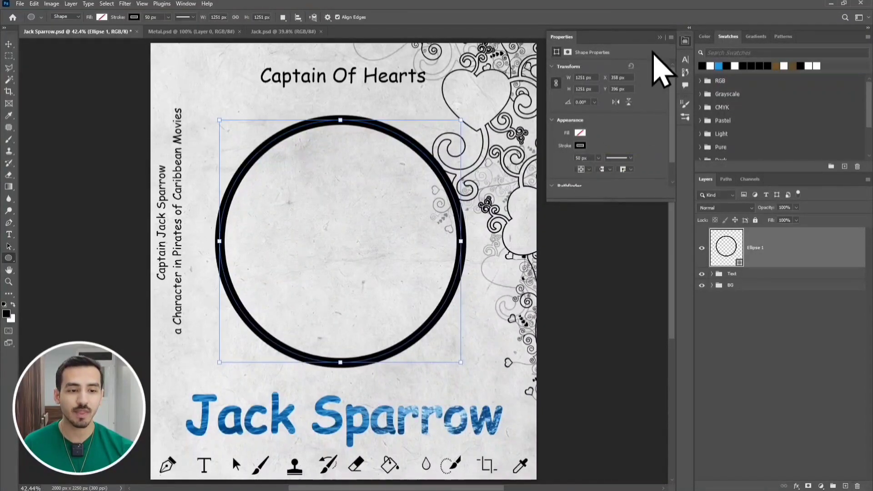
click(660, 37)
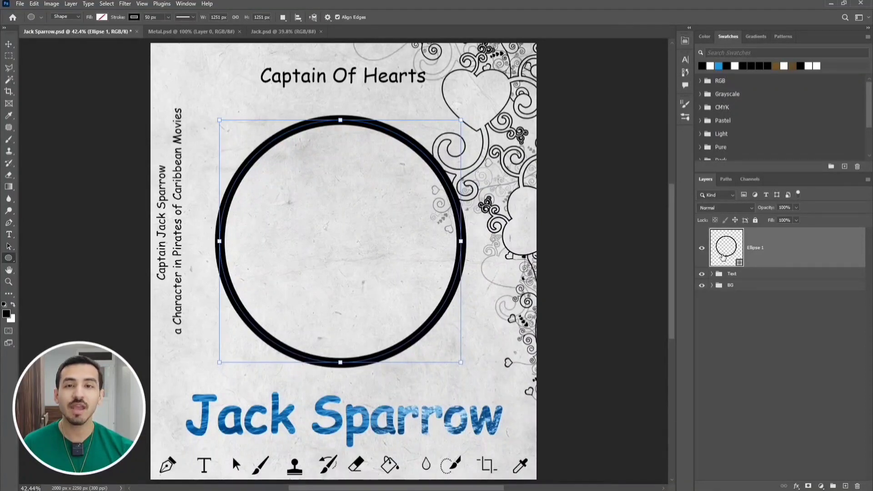
- Move the circle down to the poster's vertical centre at Y 1125 px and scale it down slightly
key(ctrl+t)
drag(404, 244, 407, 265)
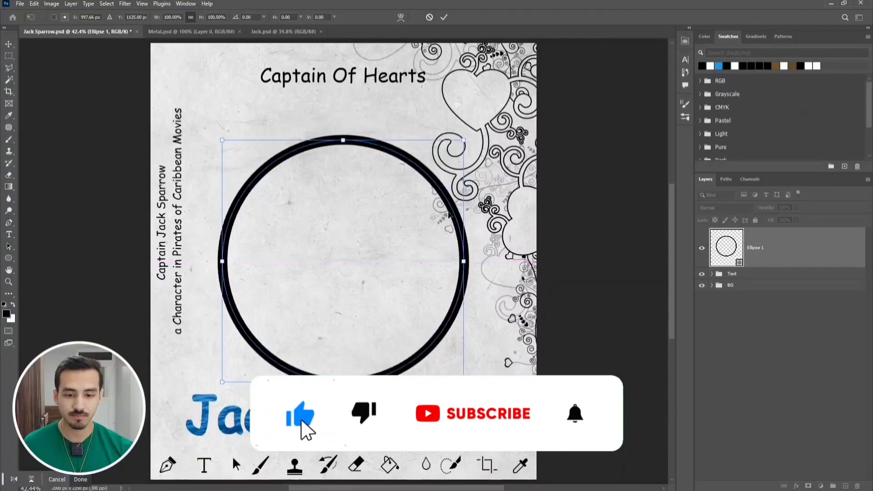
mouse_move(463, 140)
mouse_down()
mouse_move(451, 152)
mouse_move(459, 145)
mouse_up()
click(443, 18)
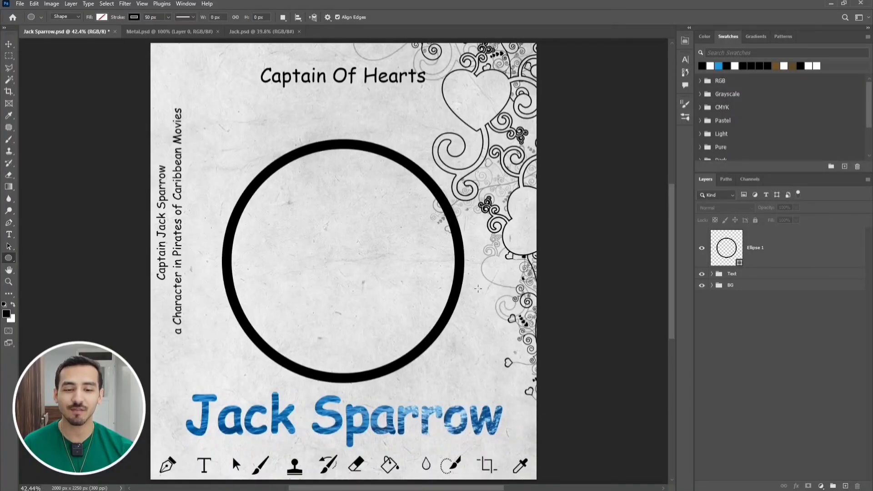
- Duplicate the circle layer and scale the copy up to 106.25% around its centre
key(v)
click(788, 254)
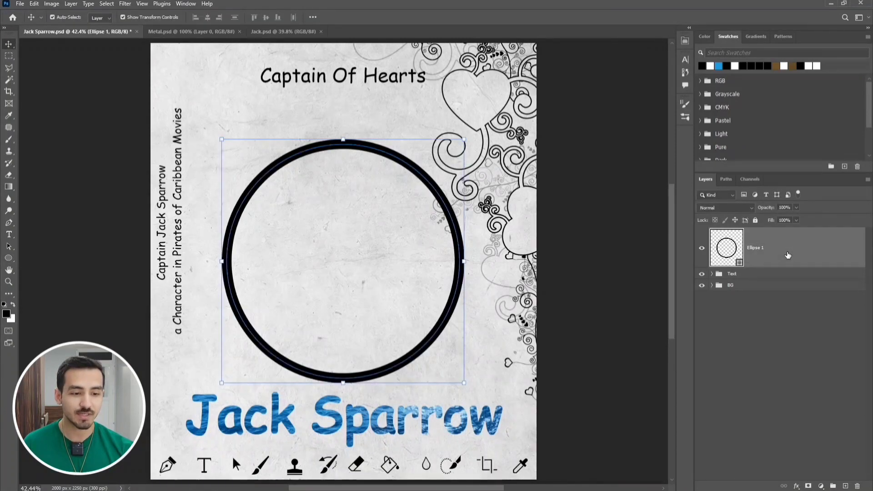
key(ctrl+j)
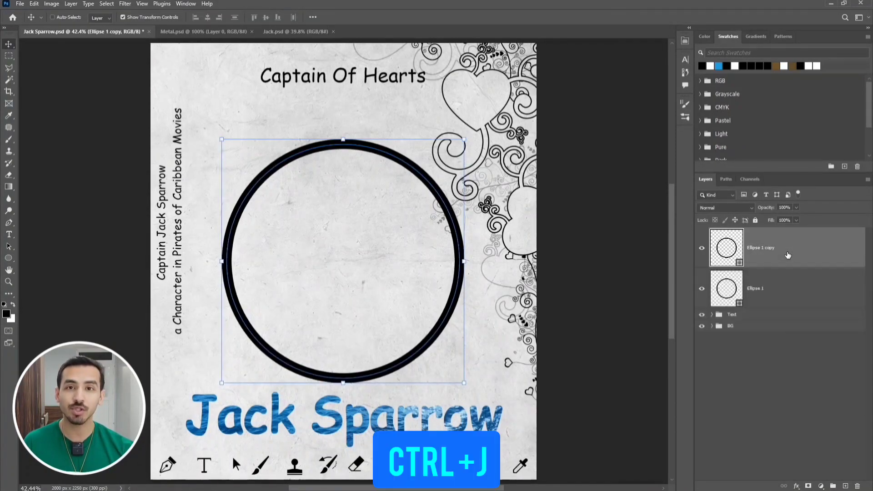
key(ctrl+t)
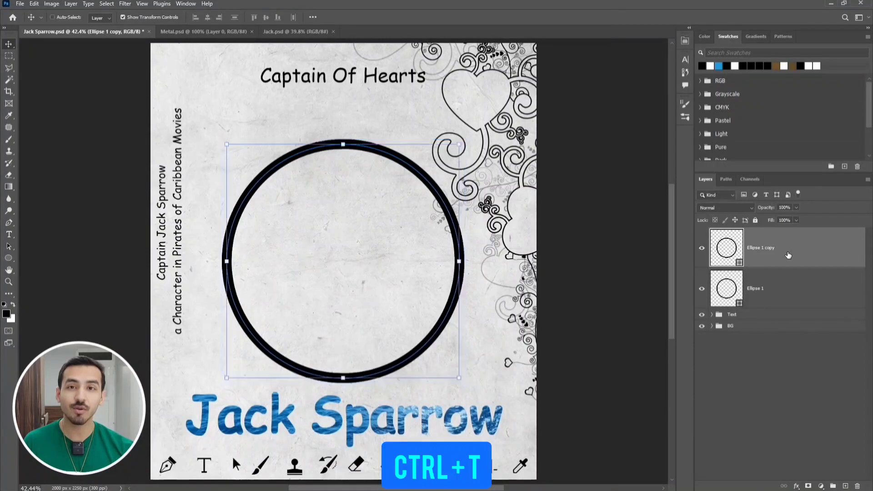
drag(459, 145, 467, 138)
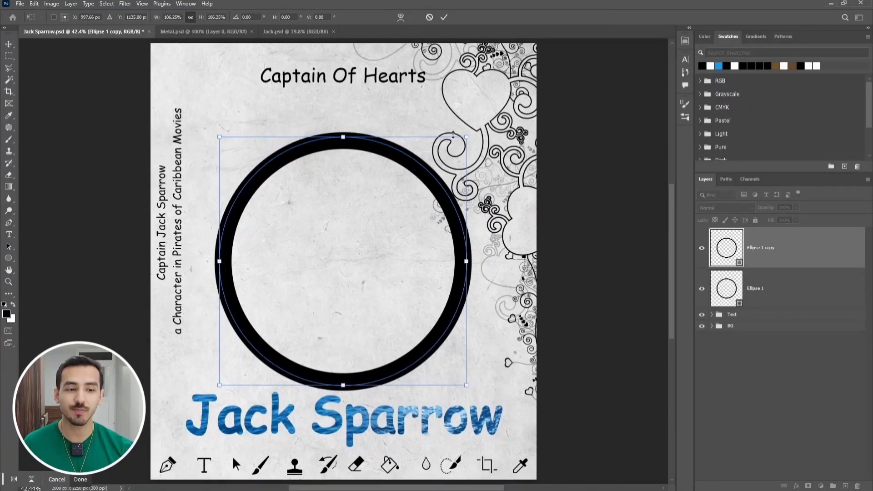
click(685, 41)
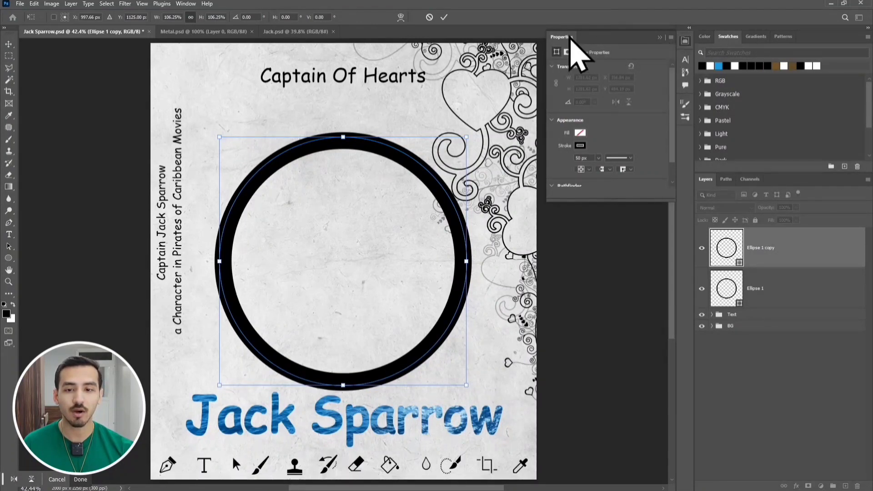
click(186, 4)
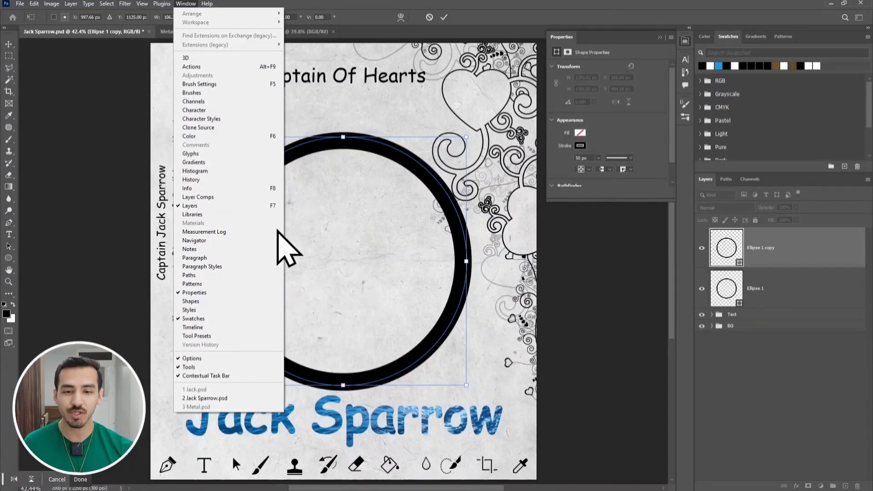
click(386, 2)
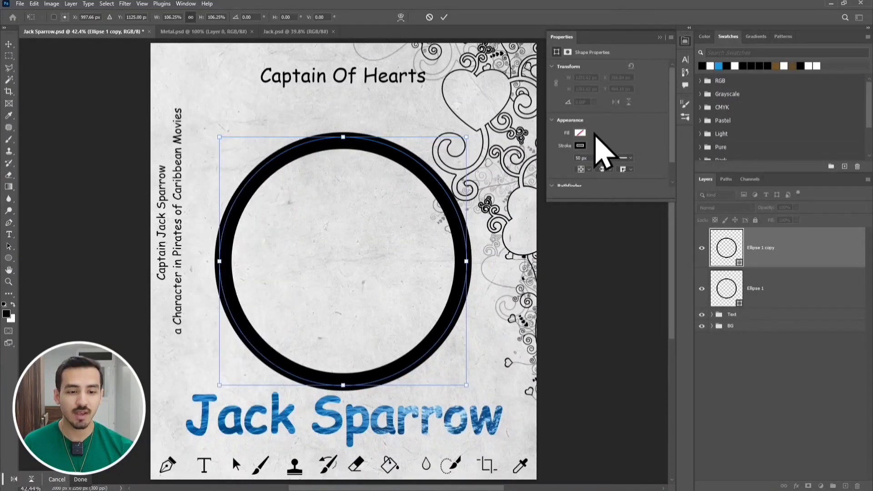
click(444, 17)
- Give the enlarged circle copy a 20 px stroke with the dotted line style
click(580, 158)
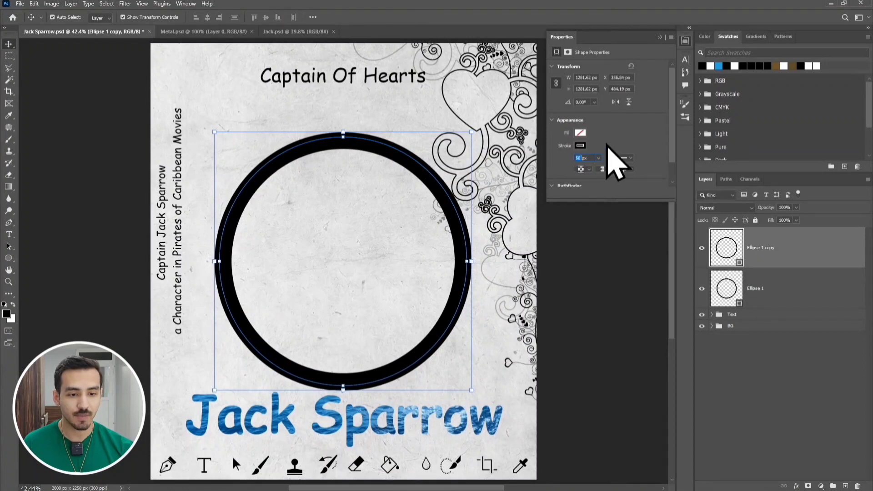
text(20)
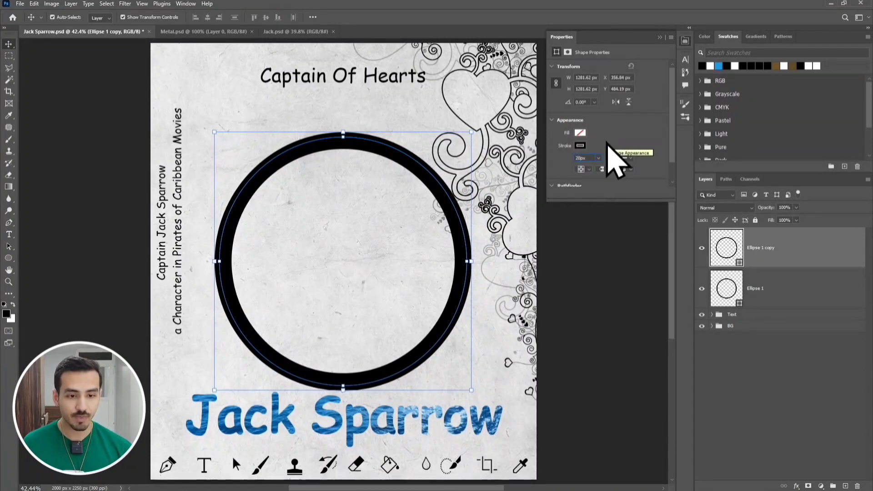
key(Return)
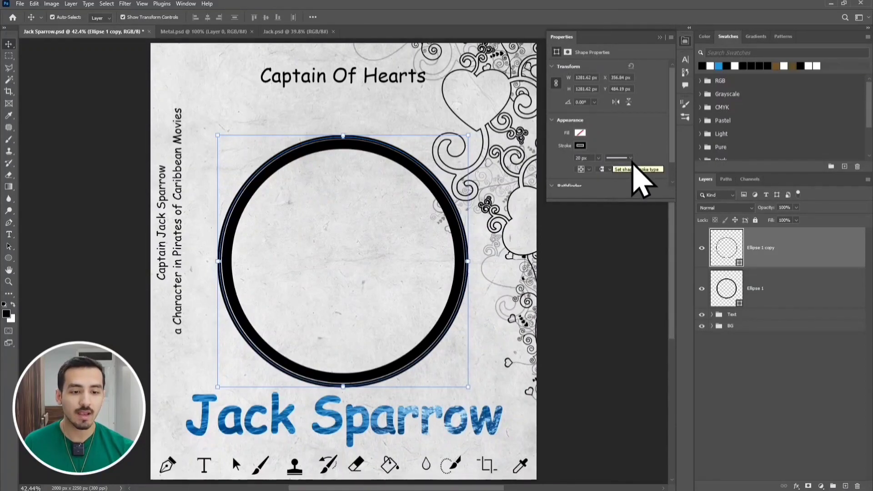
click(630, 158)
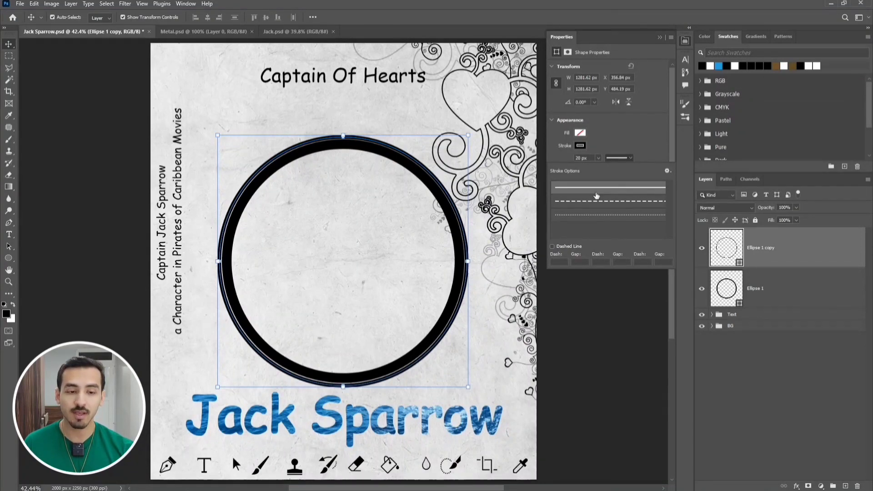
click(572, 205)
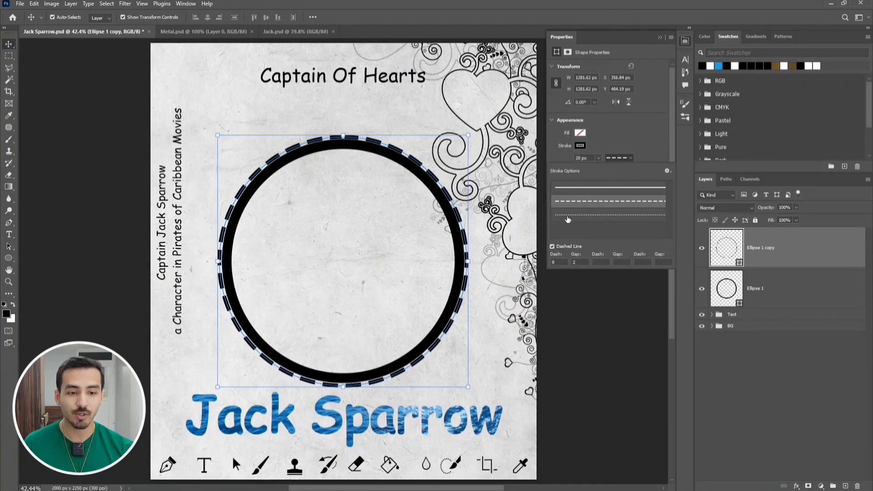
click(564, 217)
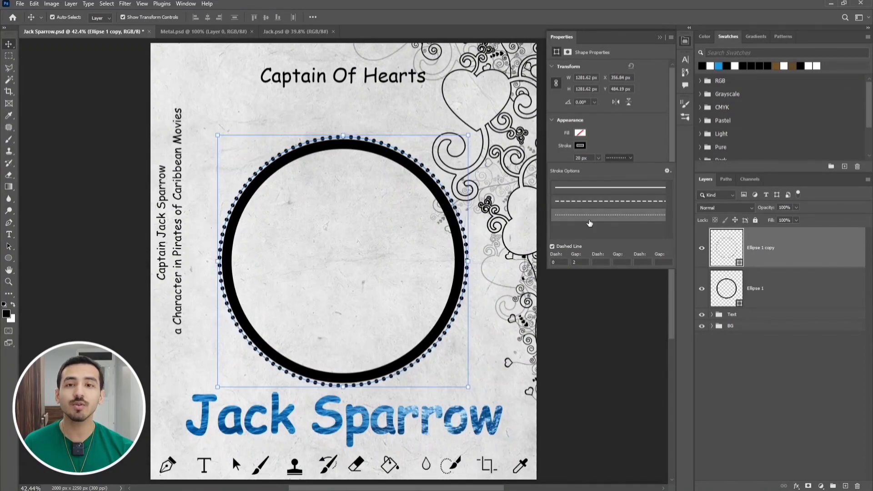
click(631, 157)
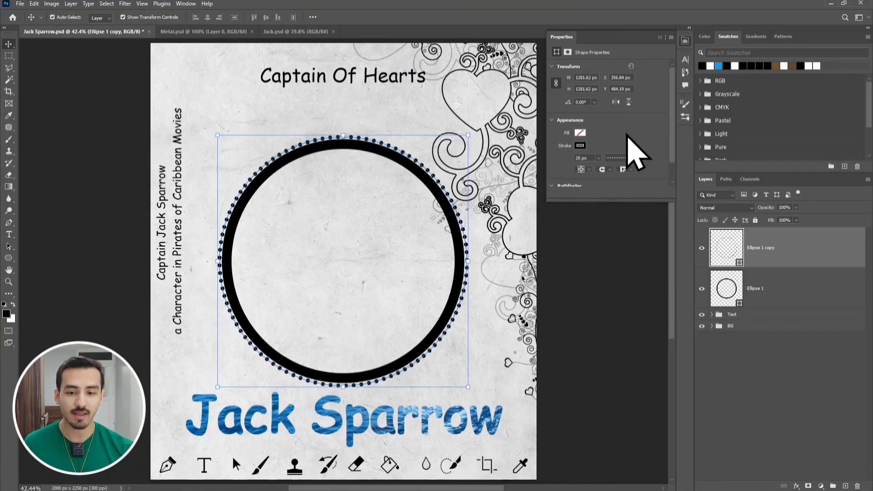
click(660, 36)
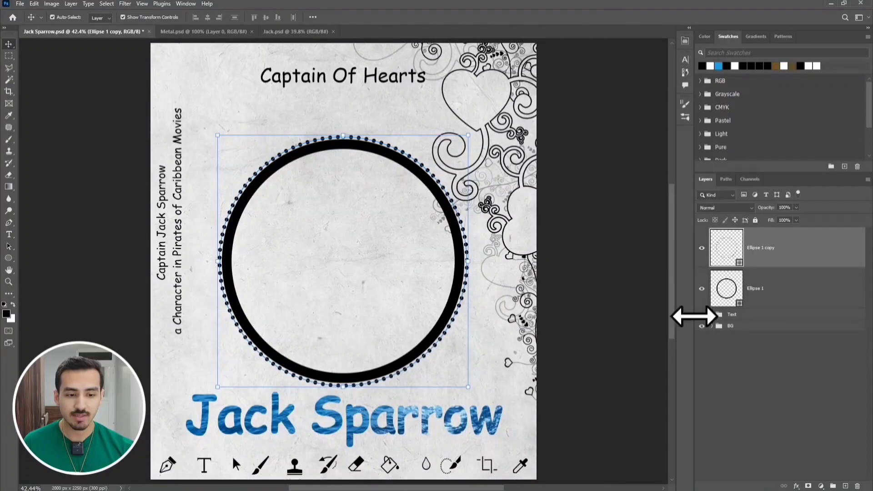
click(708, 344)
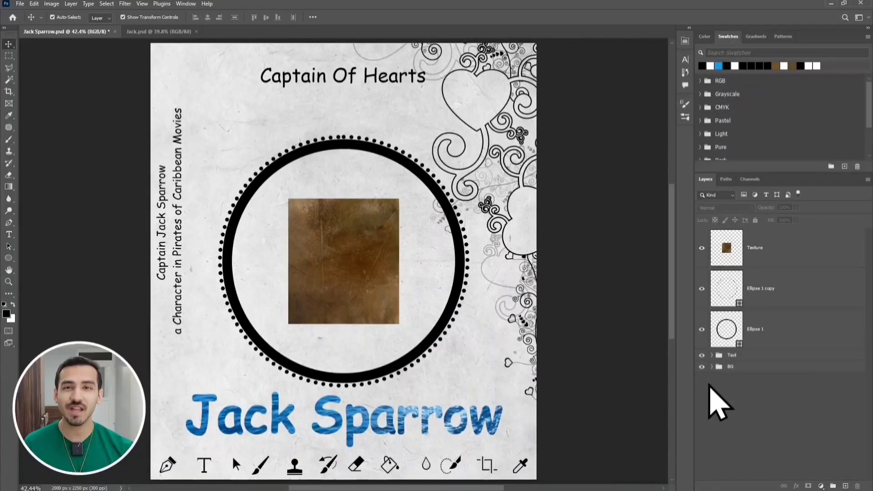
- Scale the brown Texture layer to about 224% so that it covers the circles
click(773, 270)
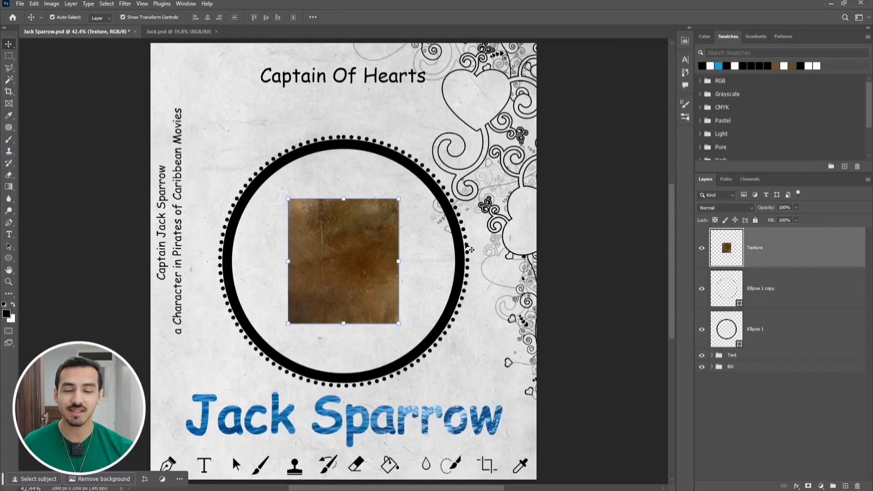
key(ctrl+t)
drag(399, 200, 468, 121)
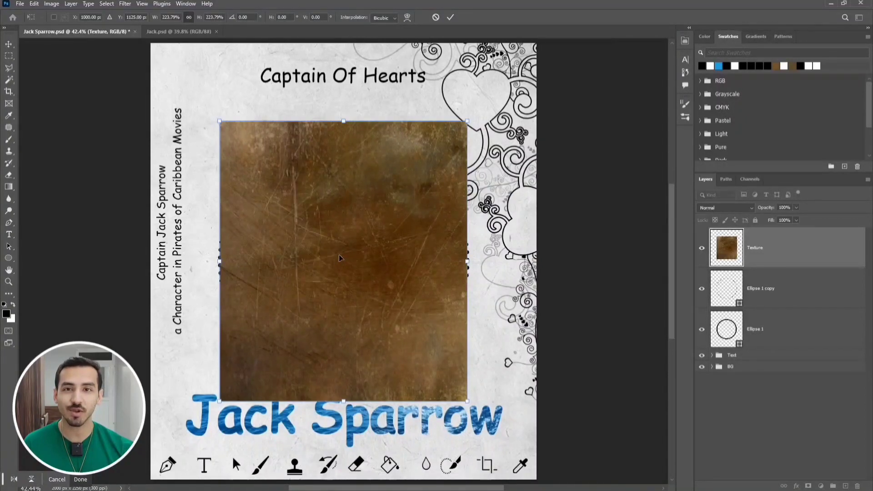
click(450, 17)
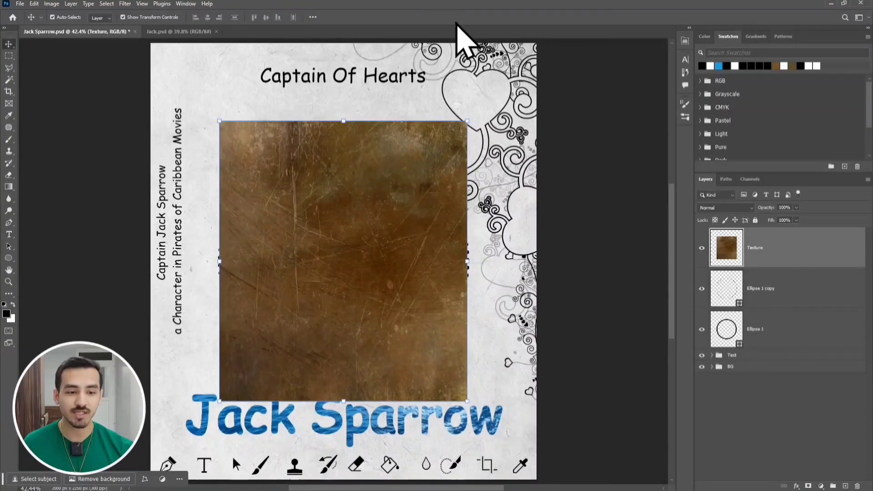
- Convert the thick circle's layer to a smart object and load its ring as a selection
click(798, 319)
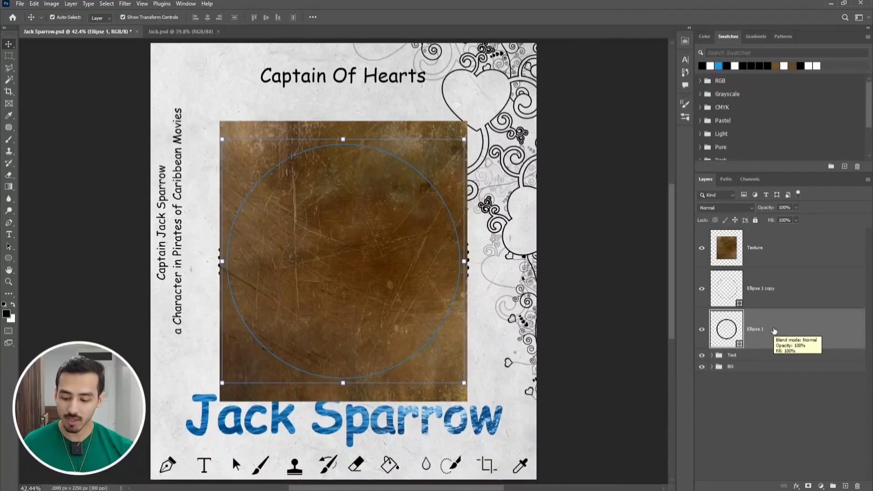
ctrl+click(728, 329)
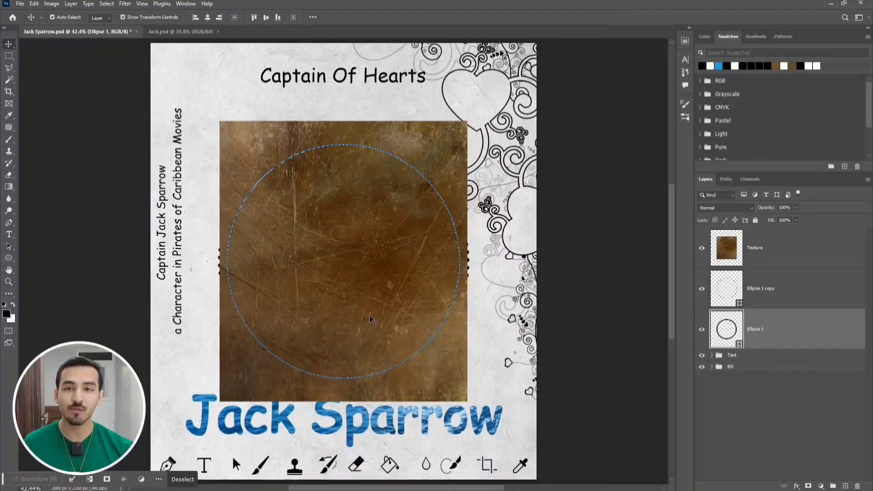
key(ctrl+d)
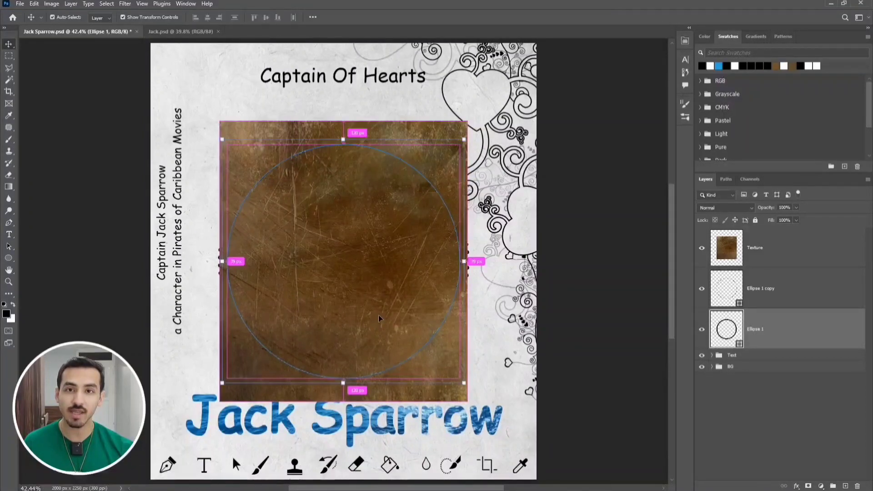
right_click(809, 324)
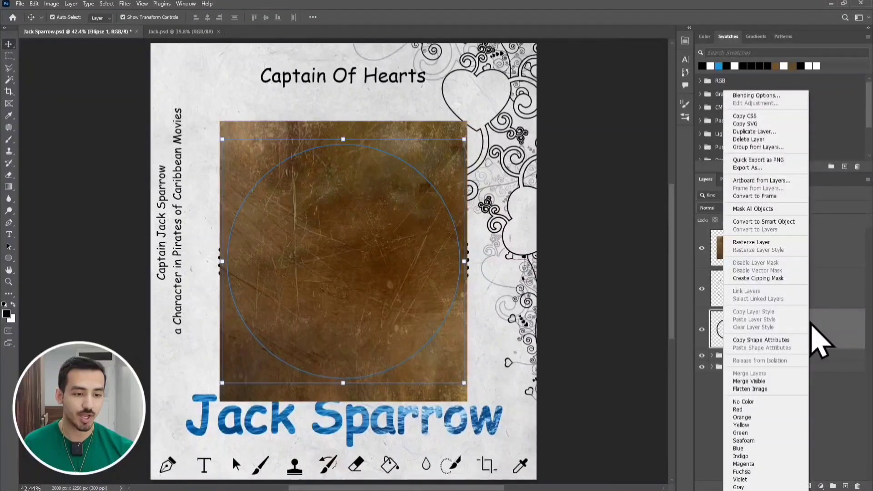
click(773, 221)
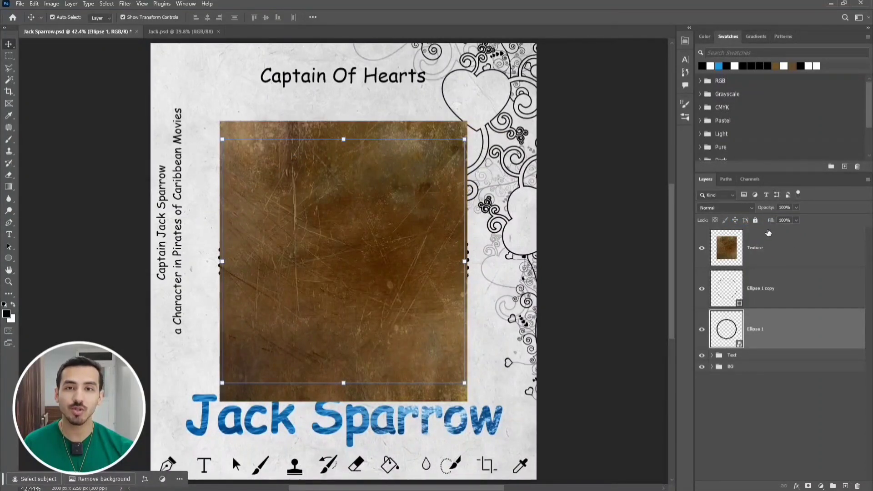
ctrl+click(730, 330)
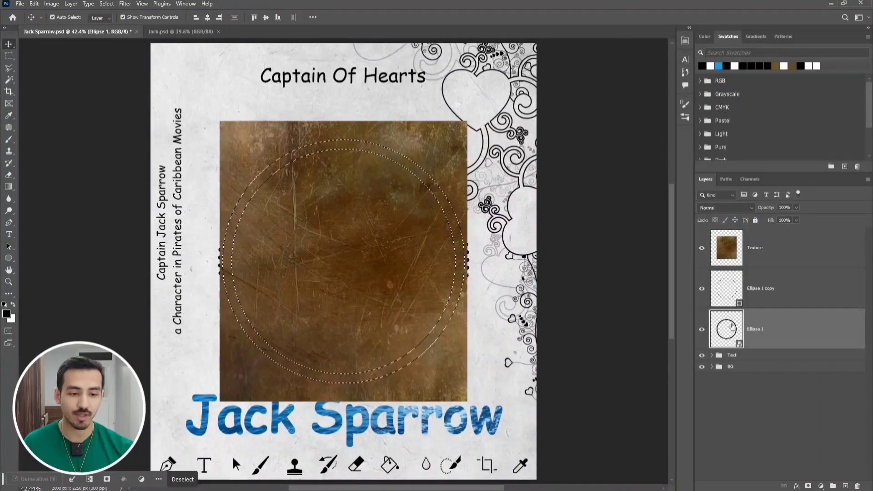
- Mask the Texture layer with the ring selection and hide the original thick circle's layer
click(790, 248)
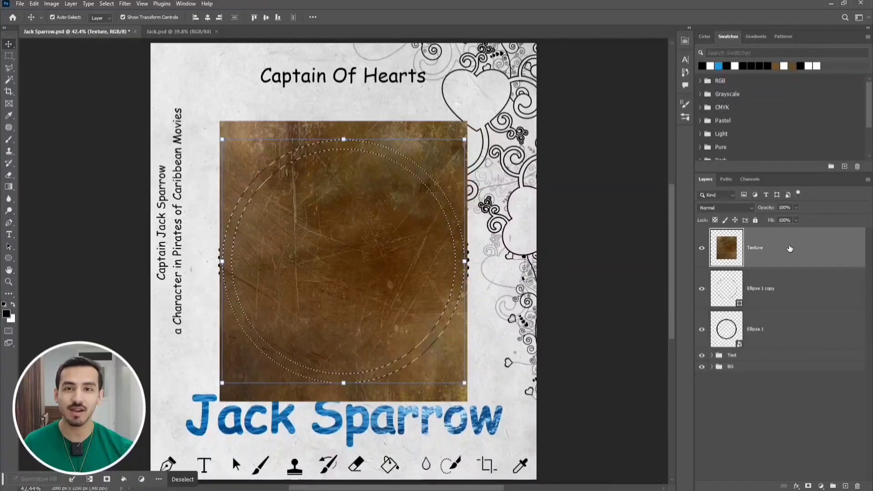
click(808, 485)
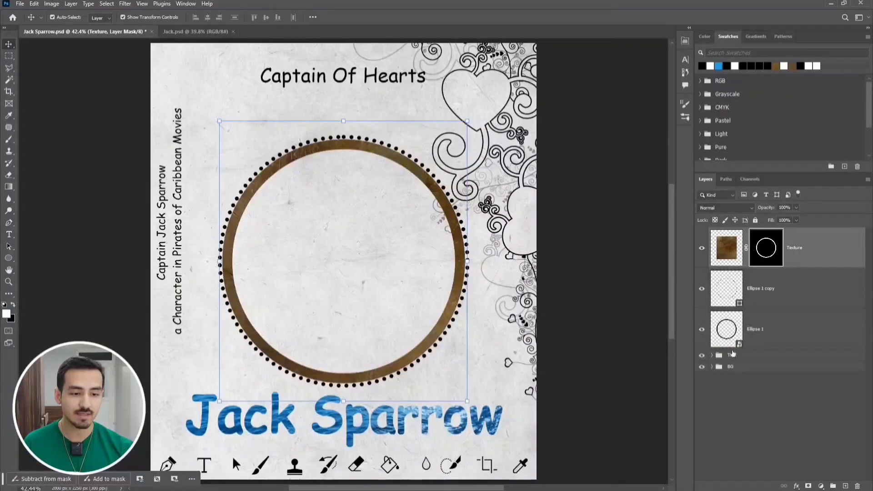
click(712, 393)
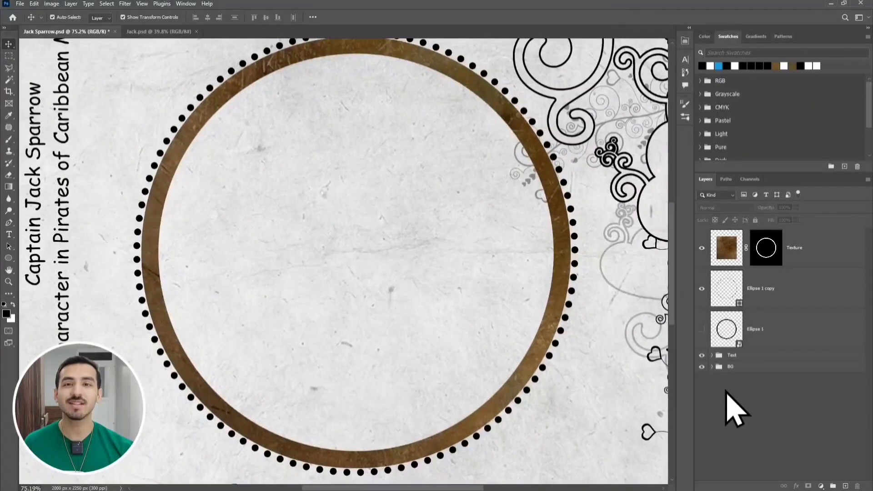
- Convert the masked Texture layer to a smart object
click(809, 256)
right_click(809, 256)
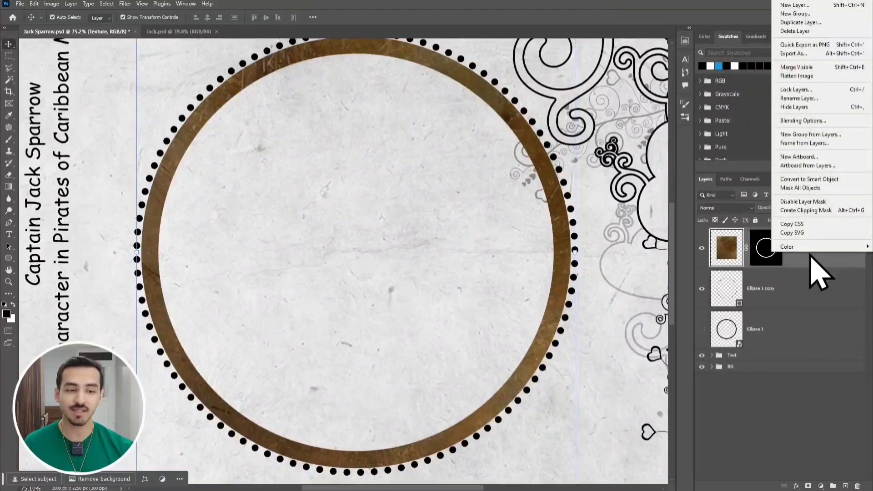
click(821, 180)
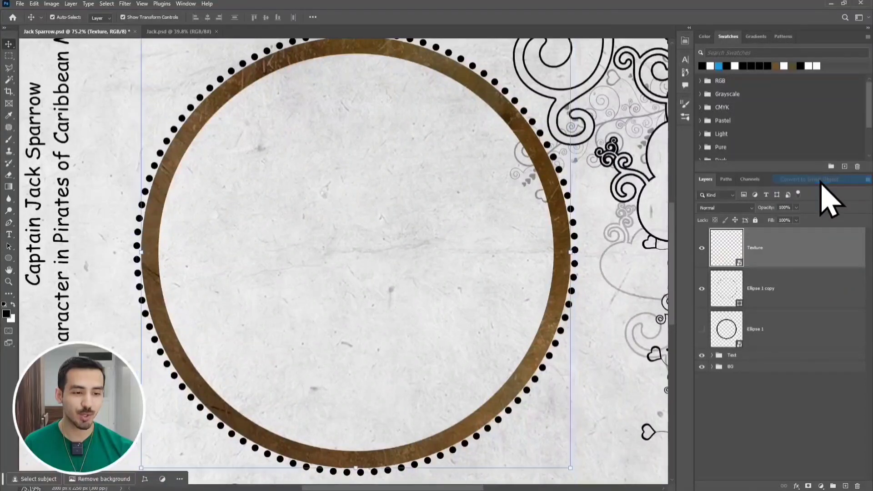
- Give the Texture ring a Chisel Soft inner bevel, size 10 px, depth 100%, angle 45°, with Multiply shadow colour #655025 sampled from the ring
double_click(774, 264)
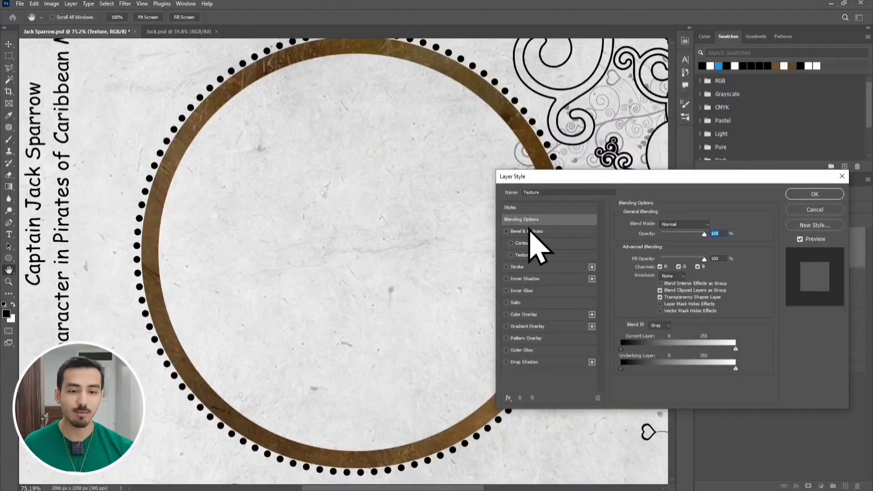
click(530, 230)
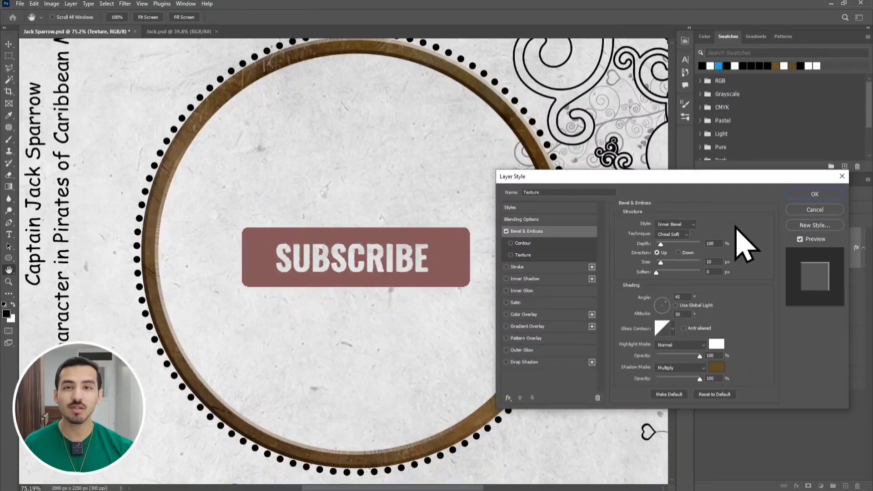
click(717, 369)
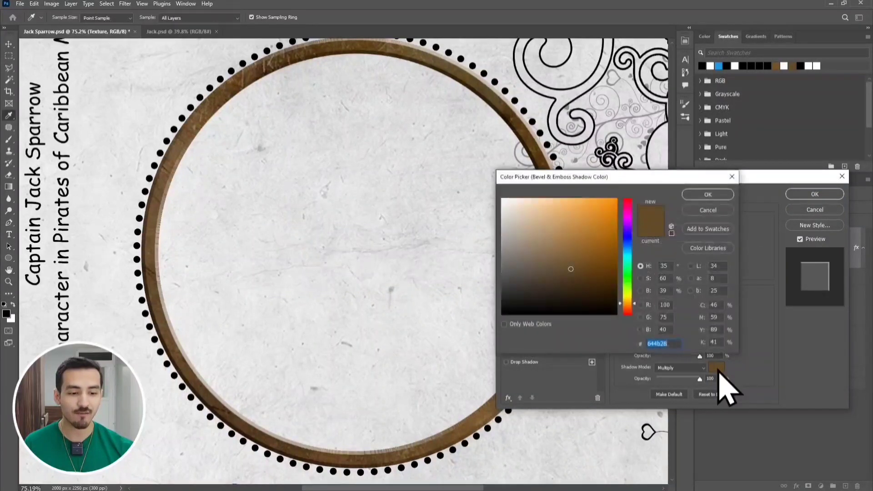
click(446, 65)
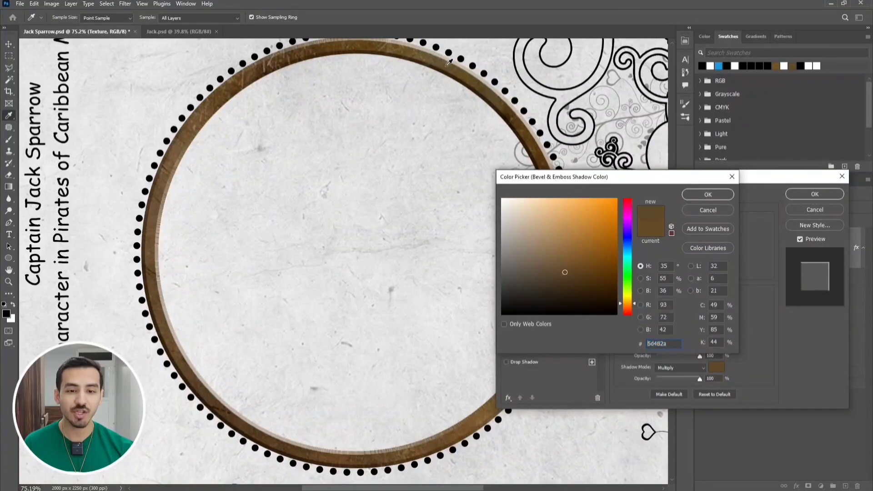
click(407, 49)
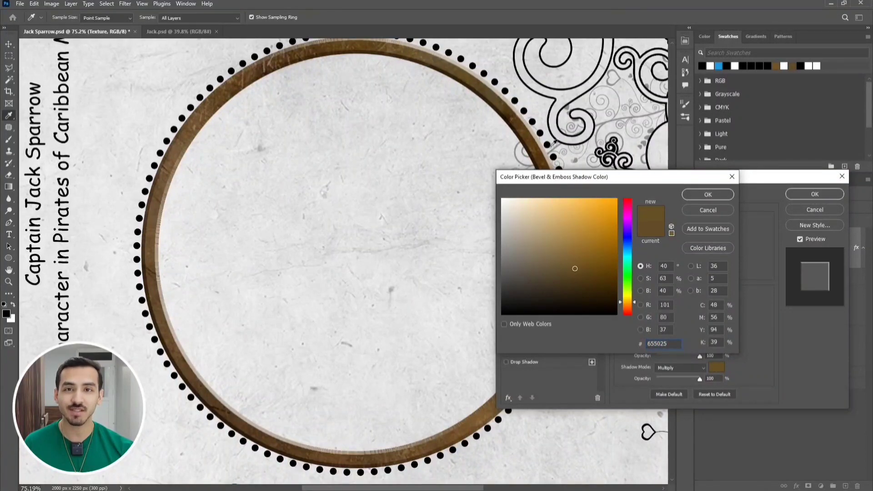
click(707, 194)
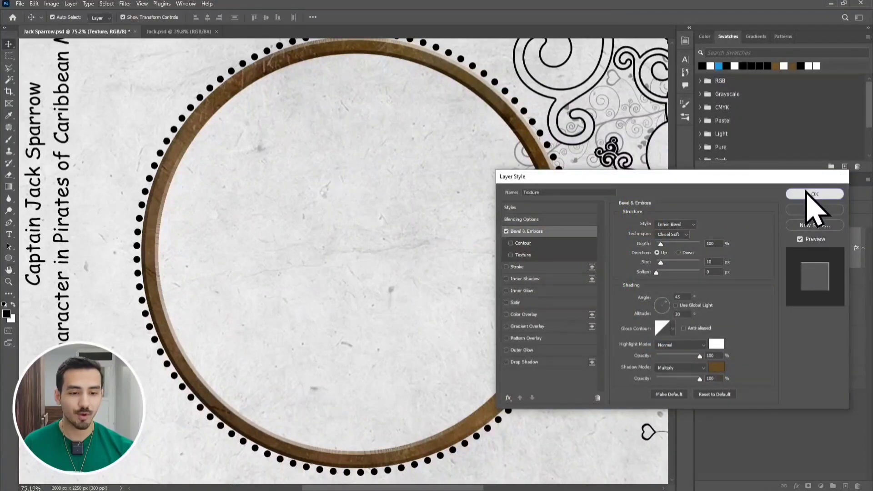
click(814, 194)
- Show the rulers and place a vertical and a horizontal guide crossing at the circle's centre
drag(574, 289, 566, 296)
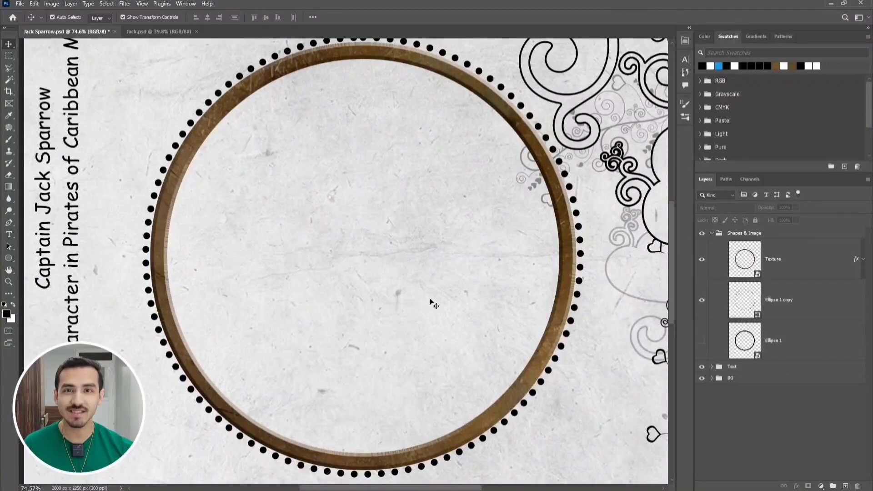
key(ctrl+r)
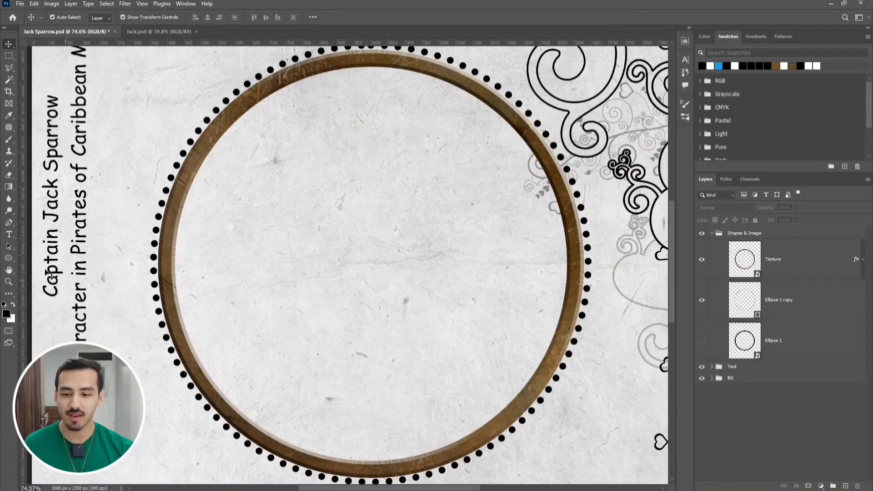
drag(27, 277, 371, 272)
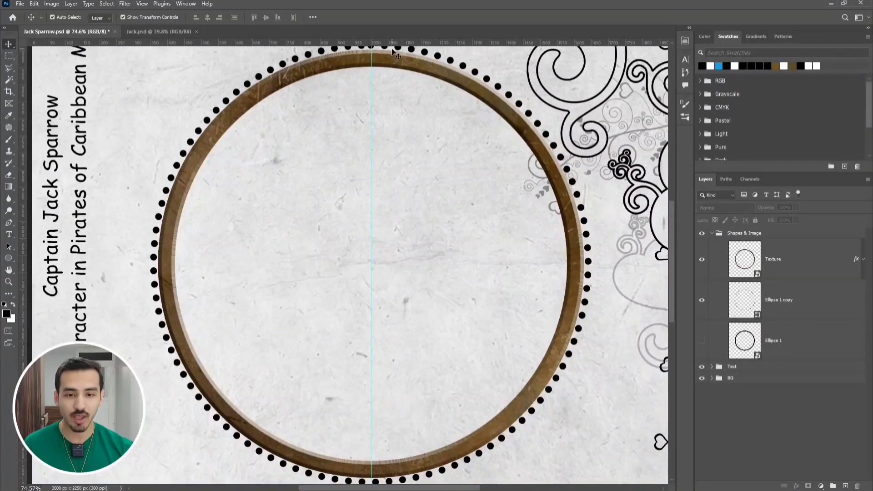
drag(393, 42, 329, 247)
- Paint one black 25 px brush dot on a new layer where the horizontal guide crosses the ring's right side
scroll(390, 282, up, 5)
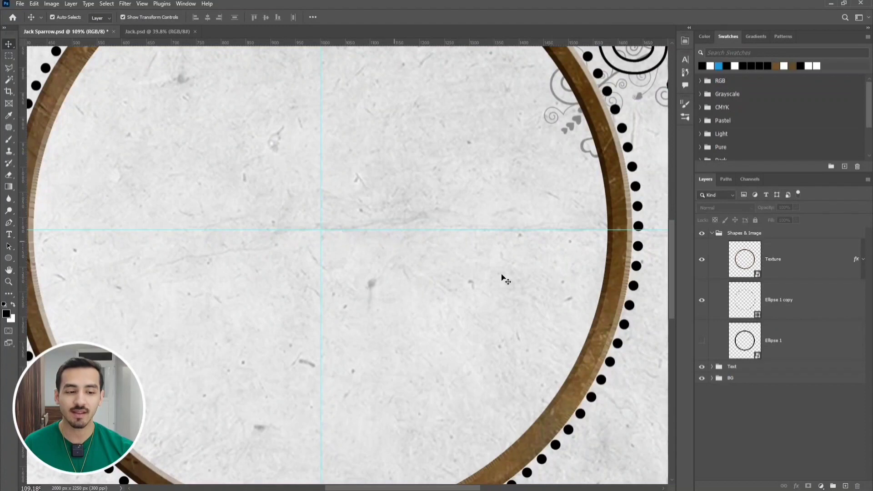
click(845, 486)
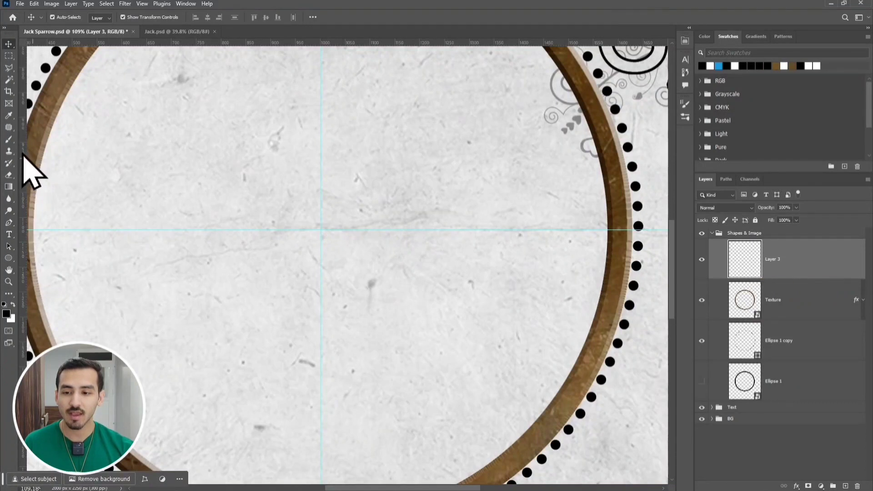
click(9, 140)
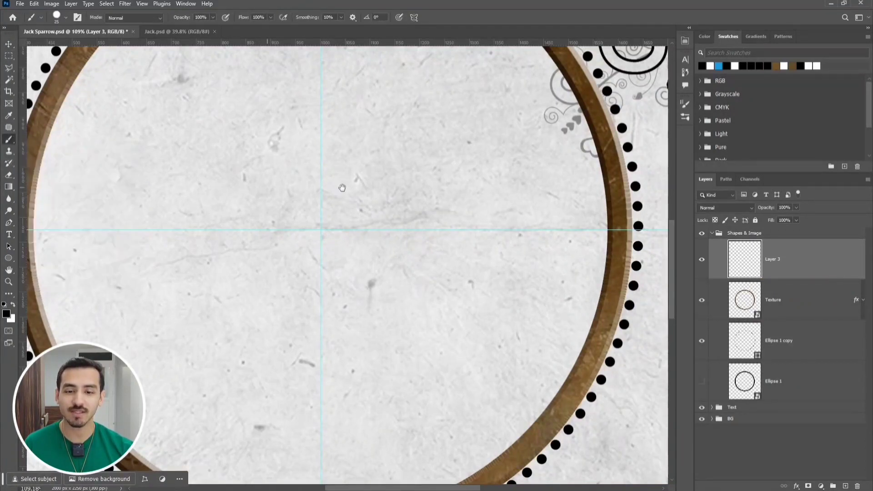
drag(355, 186, 235, 196)
scroll(502, 243, up, 6)
scroll(504, 240, up, 1)
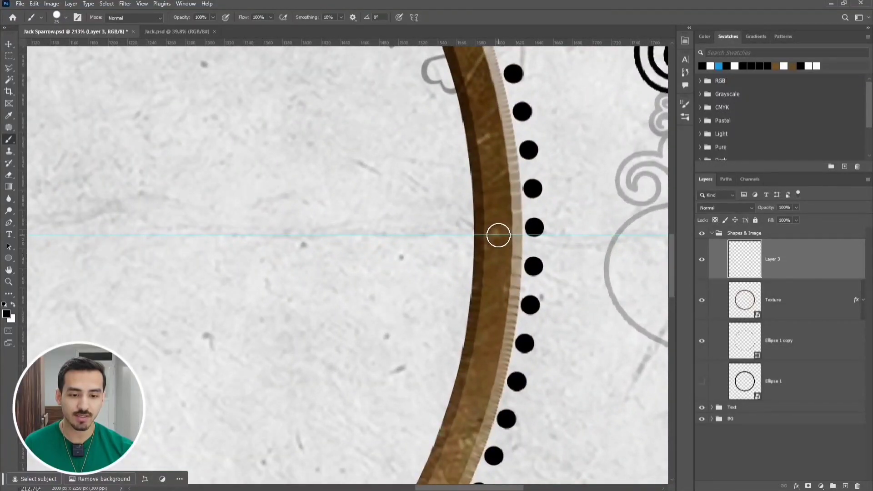
click(498, 235)
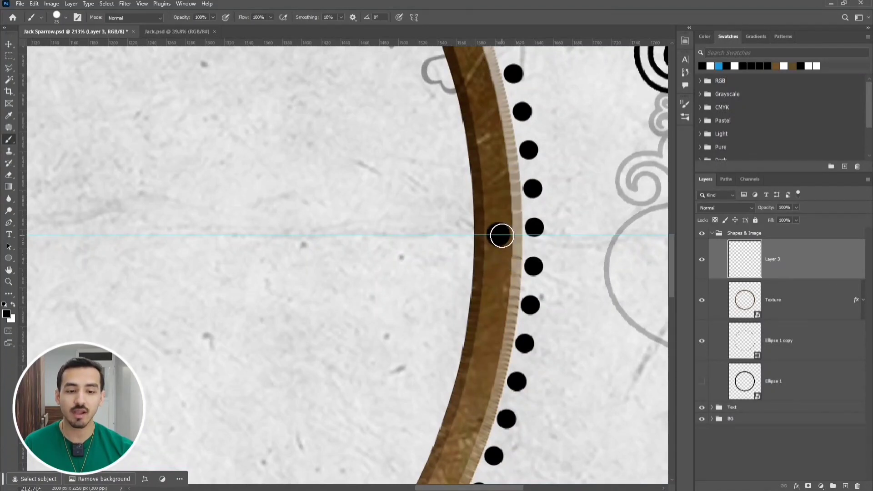
- Duplicate the dot's layer and rotate the copy 30° around the intersection of the guides
scroll(384, 233, down, 2)
drag(310, 239, 424, 218)
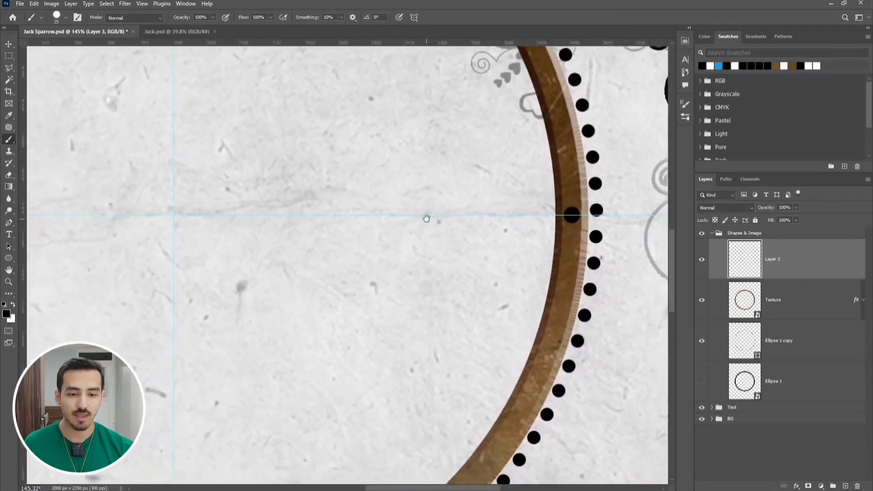
scroll(516, 220, down, 1)
drag(516, 220, 532, 233)
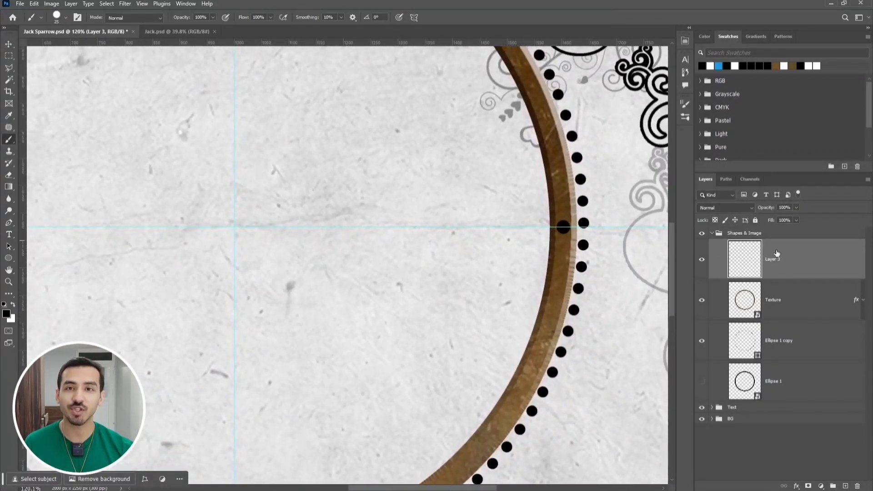
key(ctrl+j)
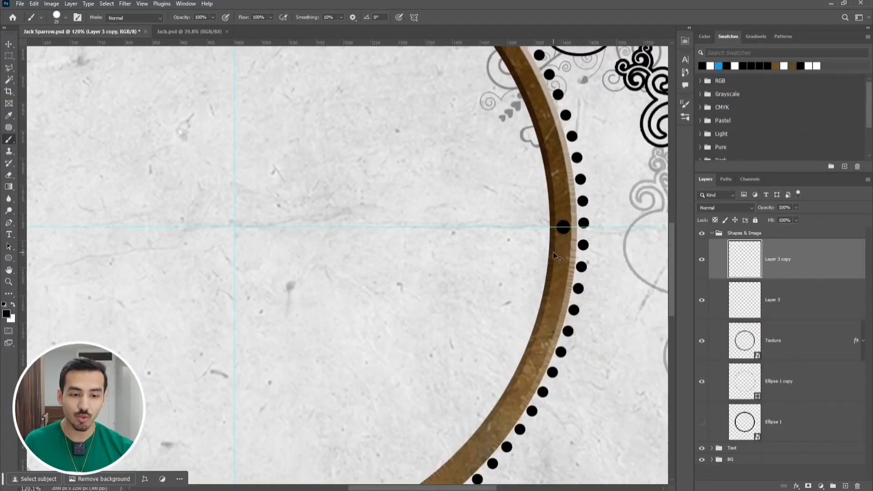
key(ctrl+t)
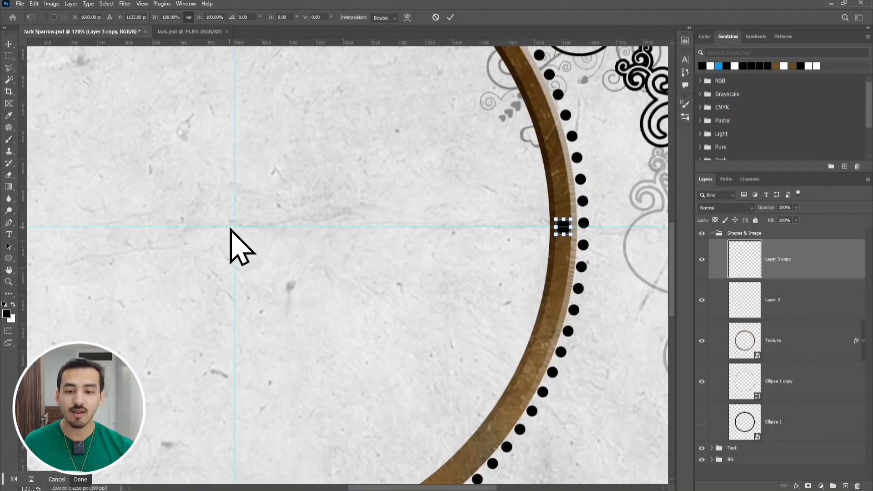
key(alt)
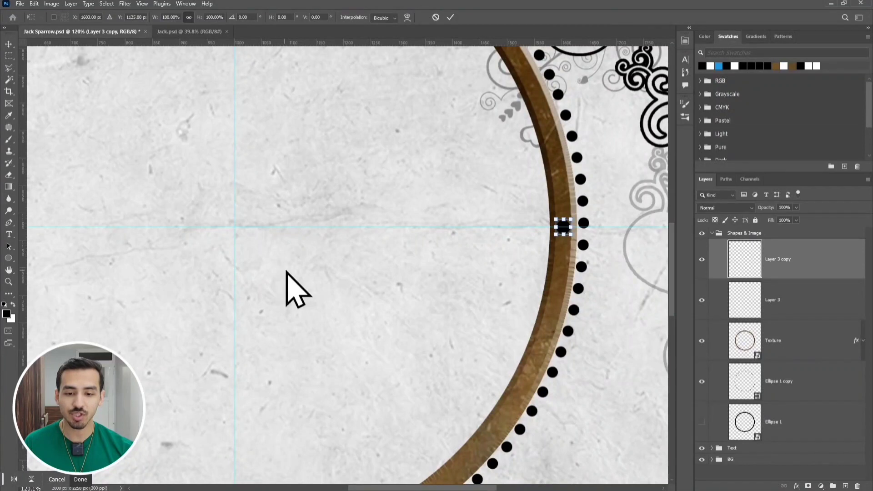
alt+click(235, 228)
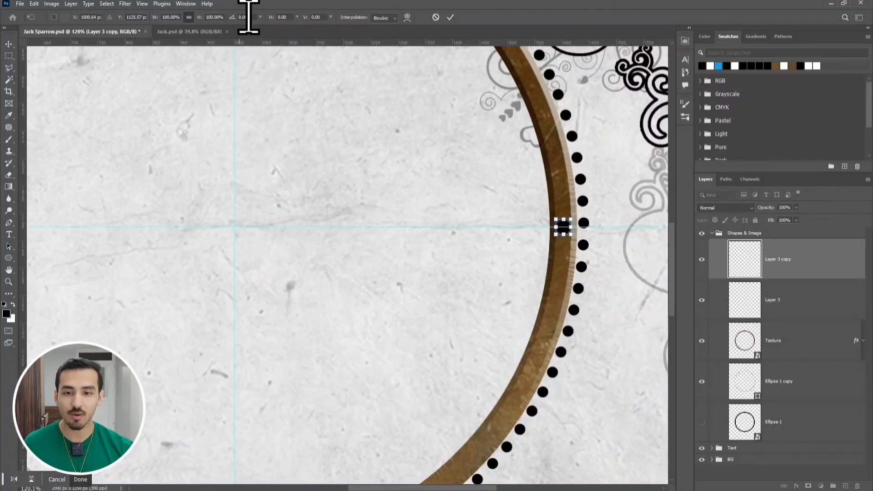
click(233, 18)
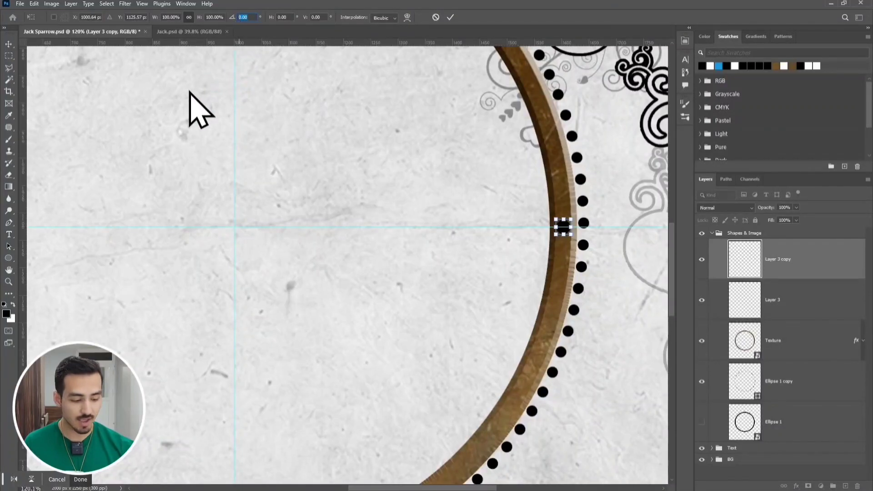
text(30)
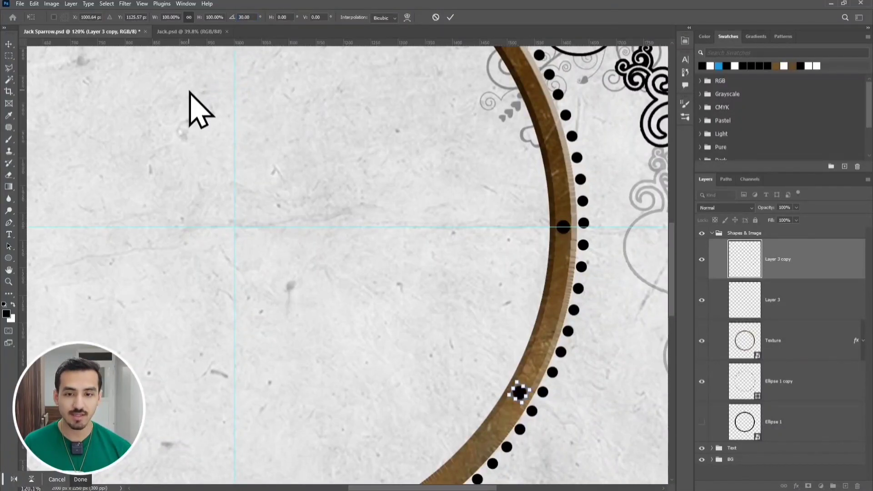
key(Return)
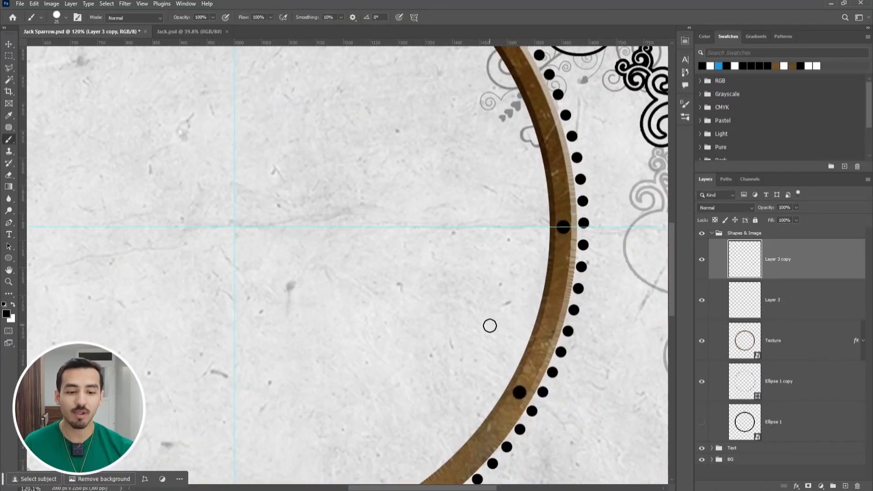
- Repeat the rotated duplication ten more times to space twelve dots evenly around the ring
scroll(489, 325, down, 2)
scroll(490, 325, down, 2)
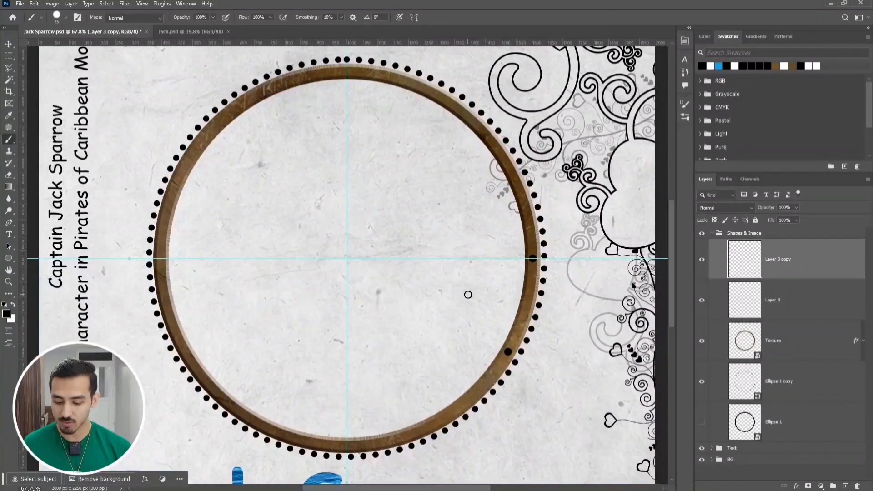
key(ctrl+alt+shift+t)
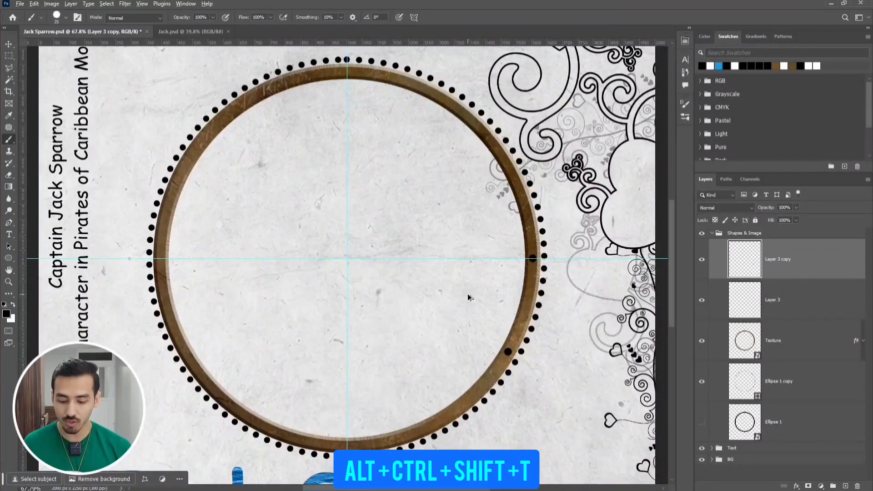
key(ctrl+alt+shift+t)
key(ctrl+alt+shift+t)
key(ctrl+alt+shift+t)
key(ctrl+alt+shift+t)
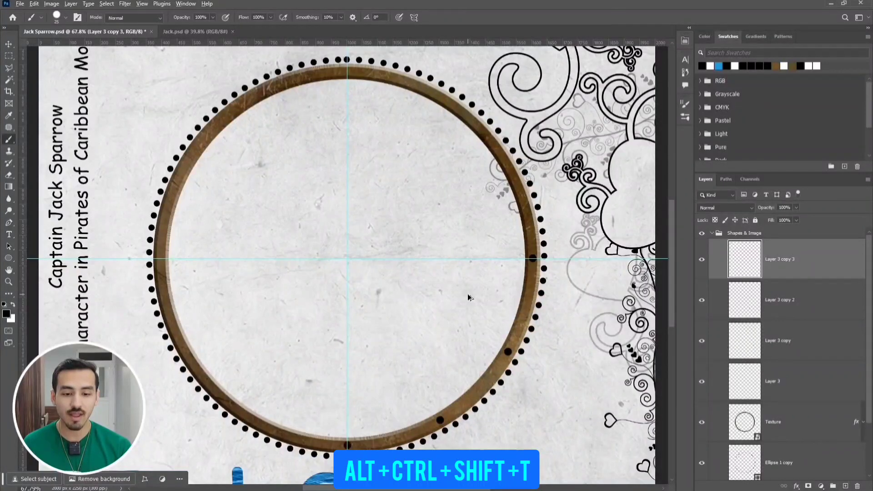
key(ctrl+alt+shift+t)
key(ctrl+alt+shift+t)
key(ctrl+alt+shift+t)
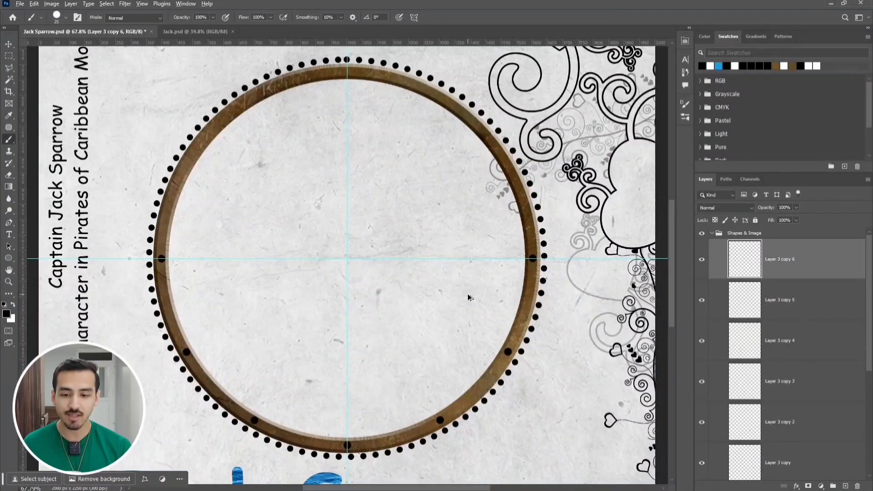
key(ctrl+alt+shift+t)
key(ctrl+alt+shift+t)
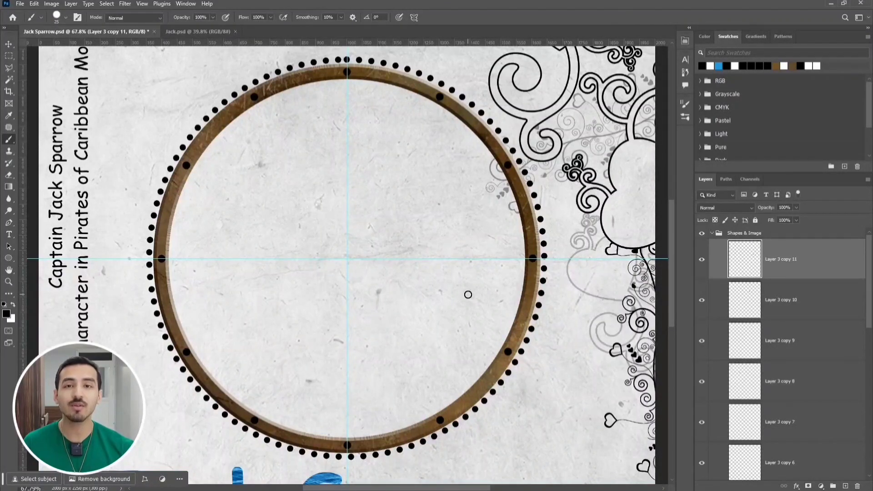
scroll(777, 382, down, 3)
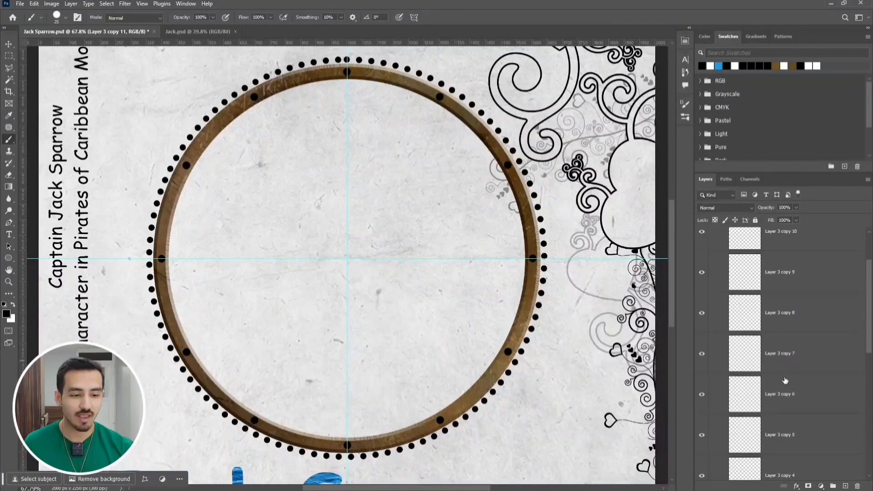
scroll(786, 380, up, 3)
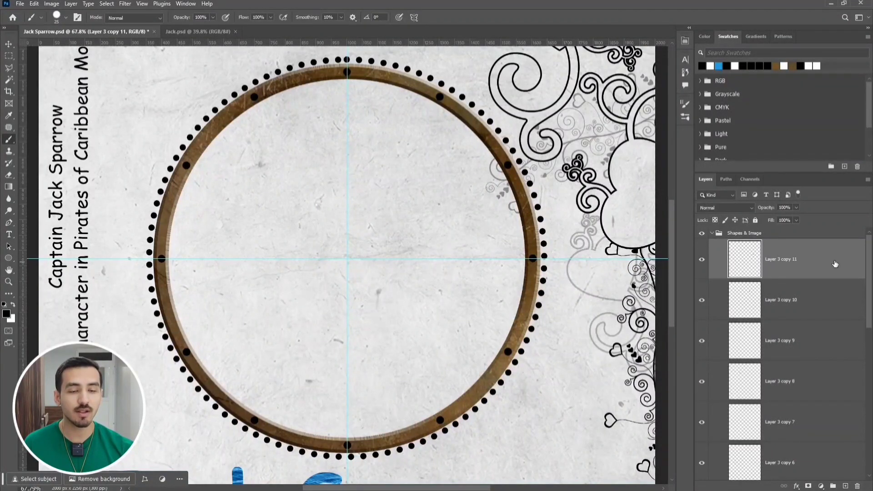
- Merge the twelve frame dot layers into one layer and toggle its visibility to check the result
scroll(836, 264, down, 8)
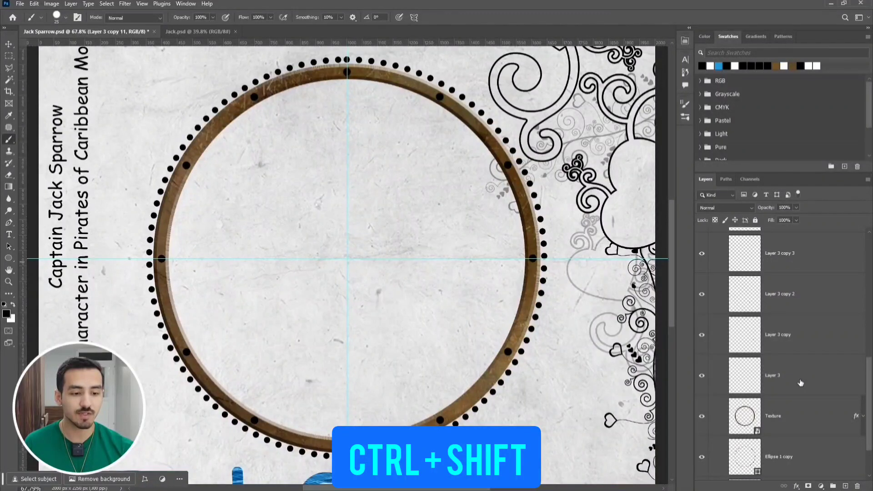
ctrl+shift+click(800, 383)
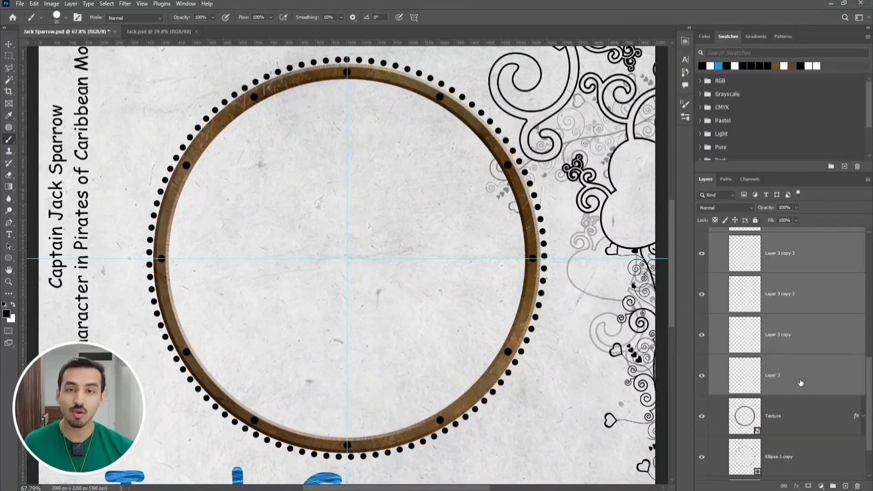
key(ctrl+e)
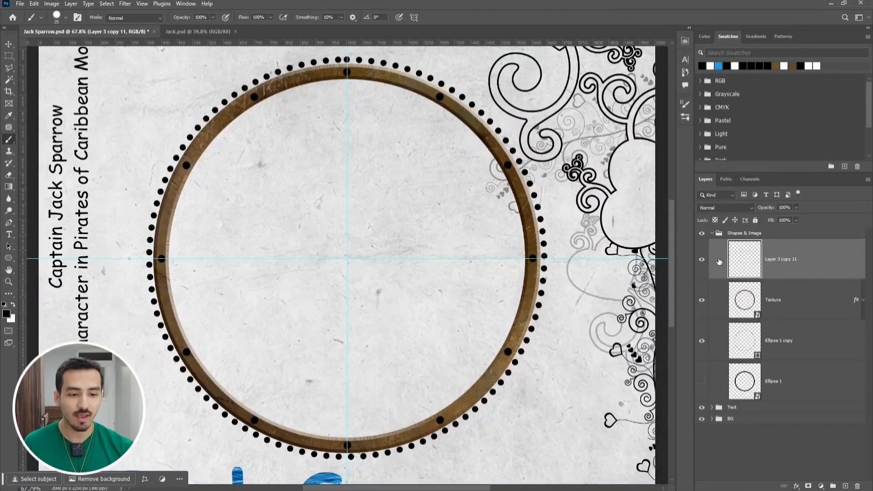
click(702, 263)
click(702, 262)
click(702, 264)
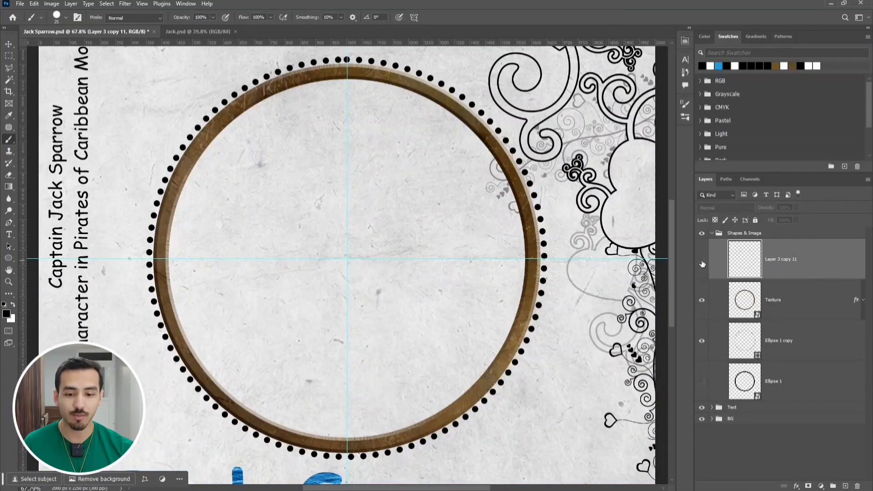
click(702, 263)
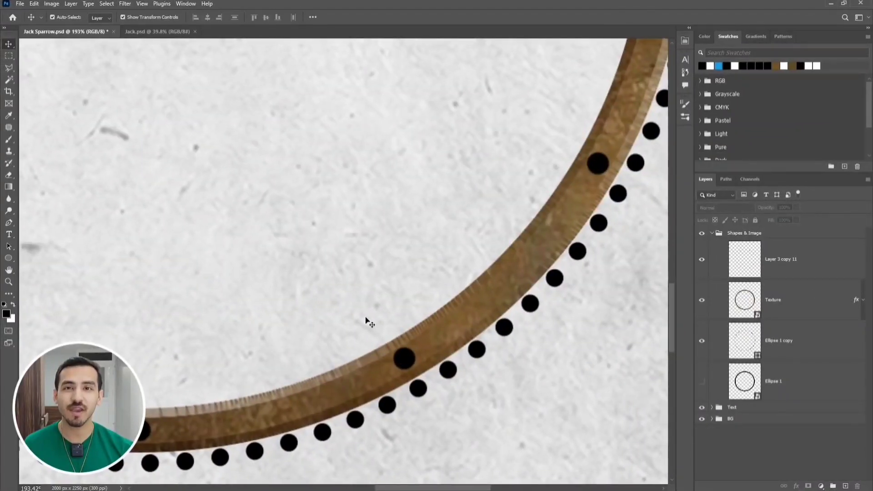
- Add an Inner Bevel with Chisel Soft technique, 100% depth and 10 px size to the merged dots layer
click(799, 271)
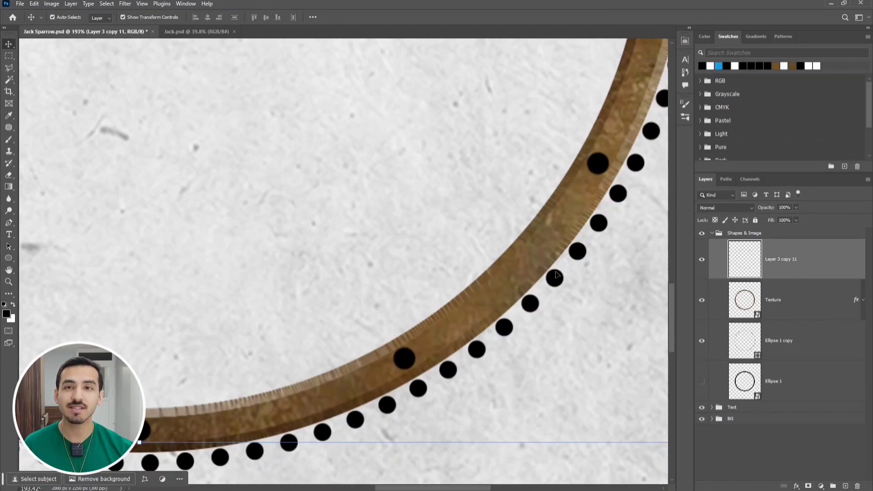
double_click(836, 267)
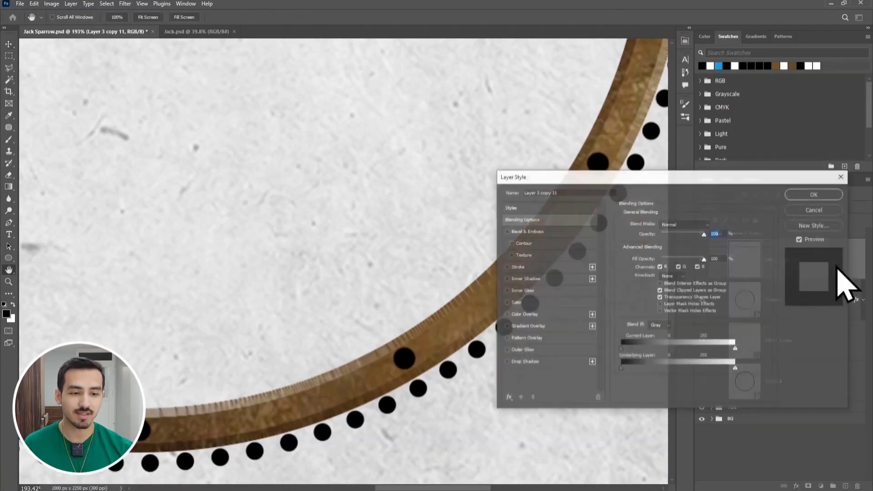
click(523, 232)
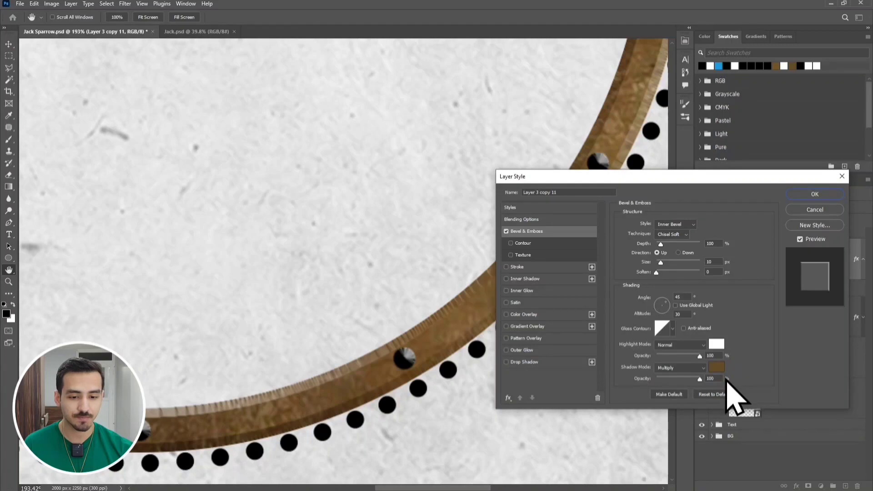
- Add a Color Overlay in Normal mode to the dots, using brown 6b4c24 sampled from the ring, and apply the layer style
click(520, 315)
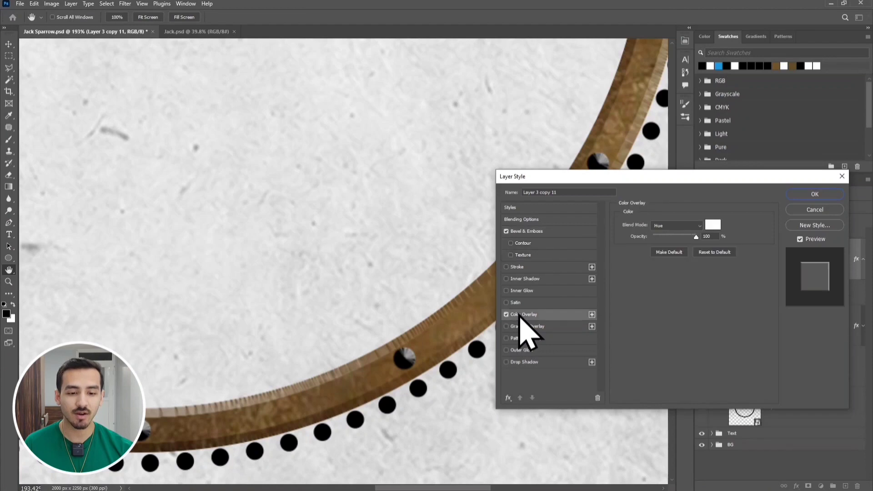
click(672, 226)
click(673, 234)
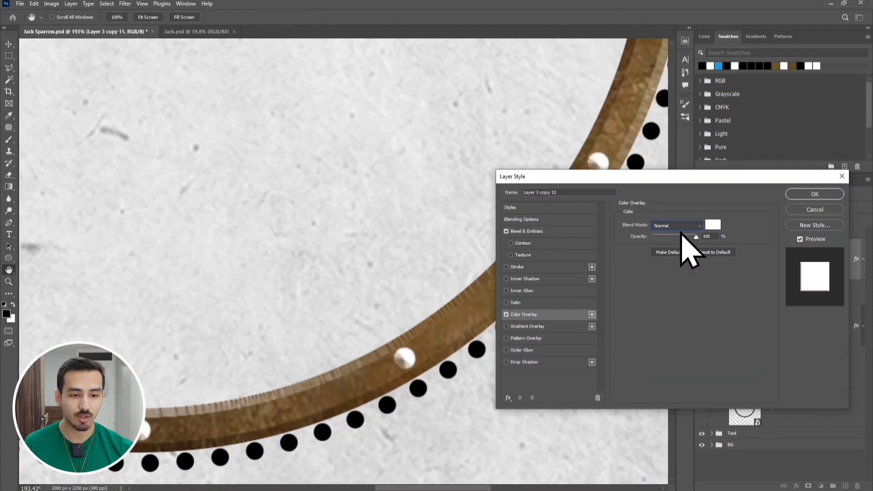
click(712, 224)
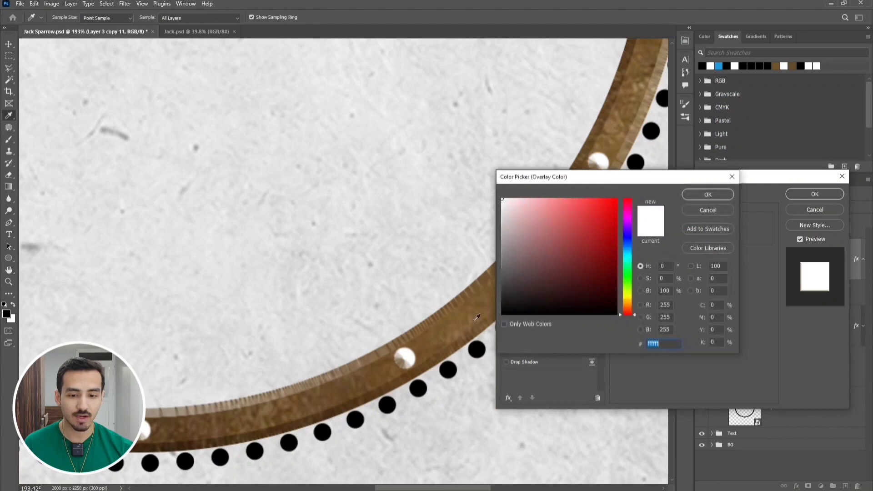
click(380, 364)
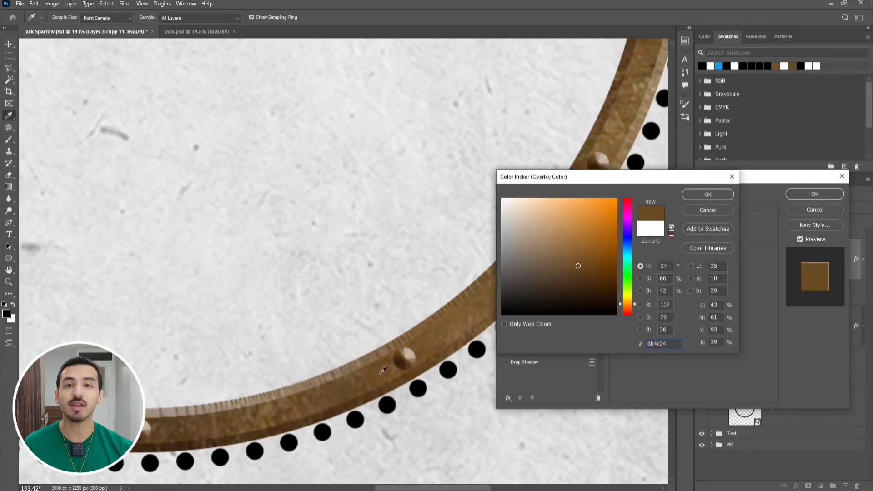
click(708, 194)
click(815, 194)
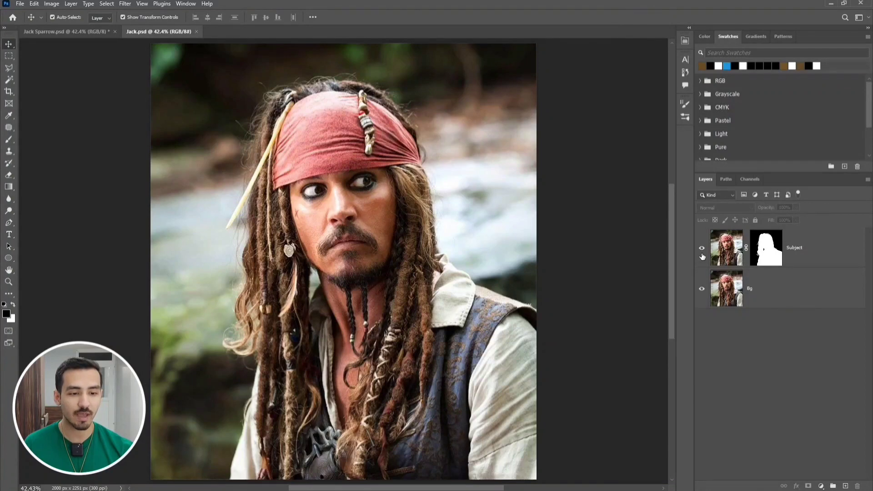
- Hide and reshow the Bg layer in Jack.psd to check the masked Subject cut-out
click(702, 288)
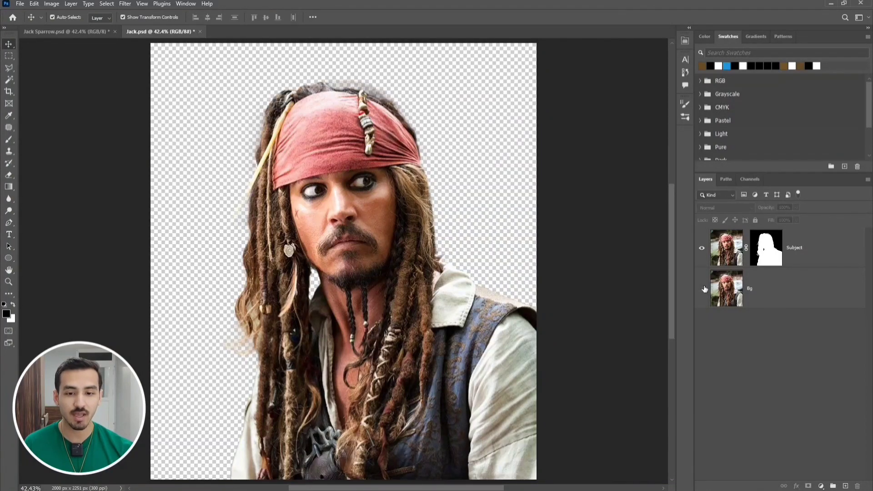
click(702, 289)
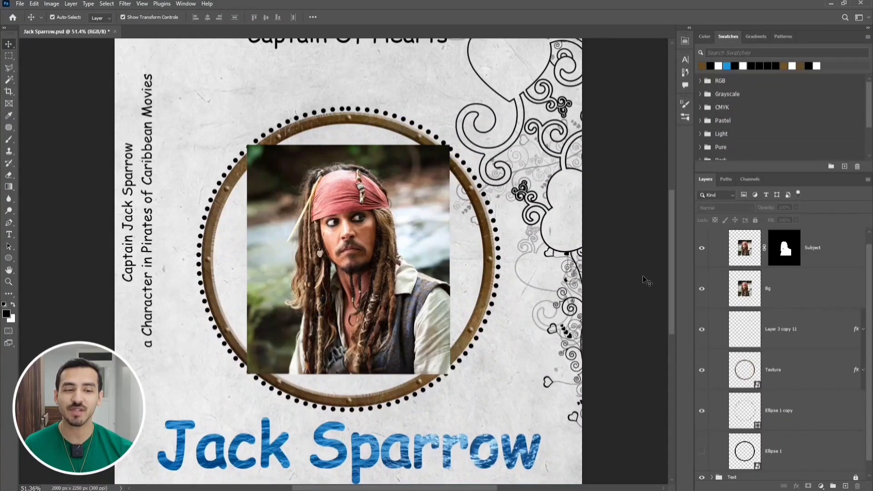
- Hide the Subject and Bg portrait layers in the poster and make the Ellipse 1 layer visible
click(701, 249)
click(701, 288)
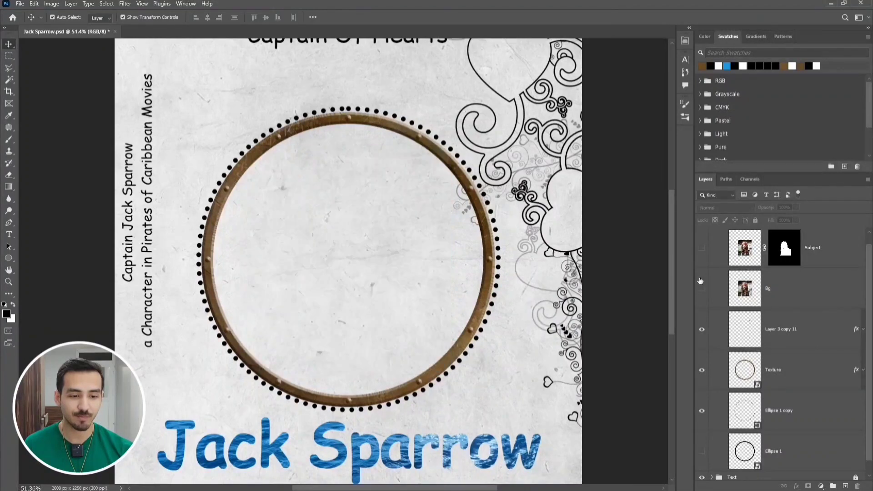
click(782, 452)
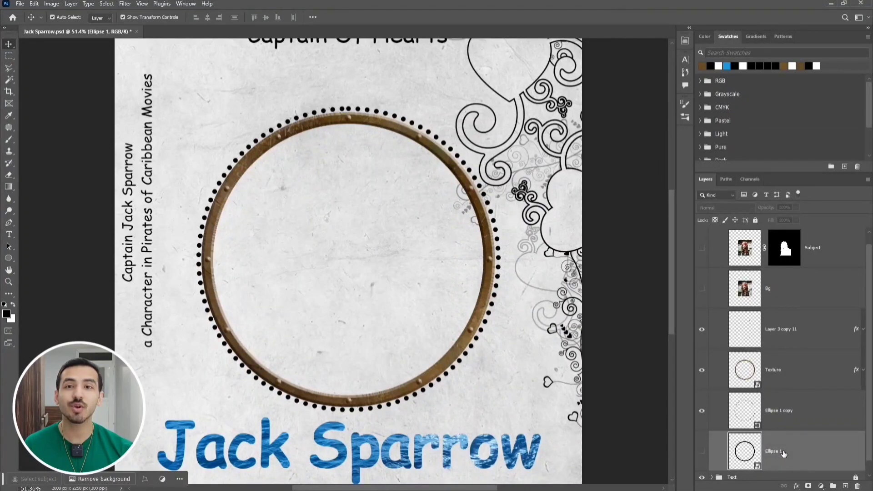
click(701, 451)
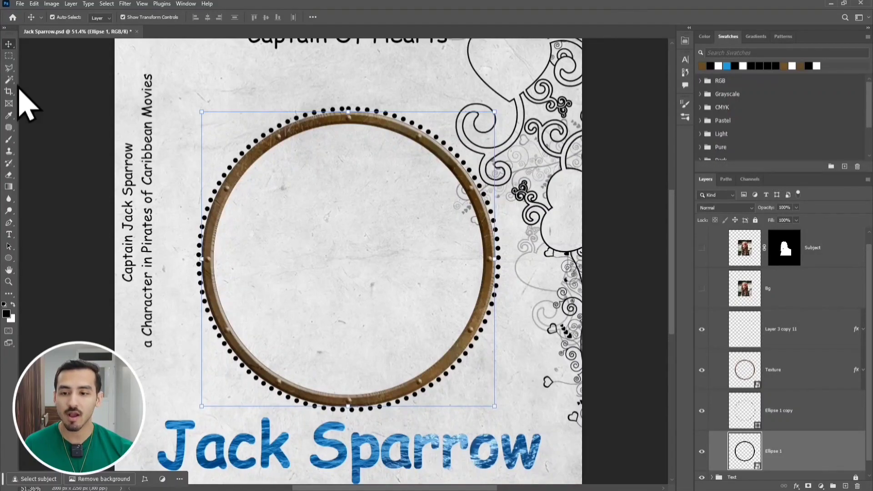
- Select the ring's interior with the Magic Wand and fill it with black on a new layer
click(8, 80)
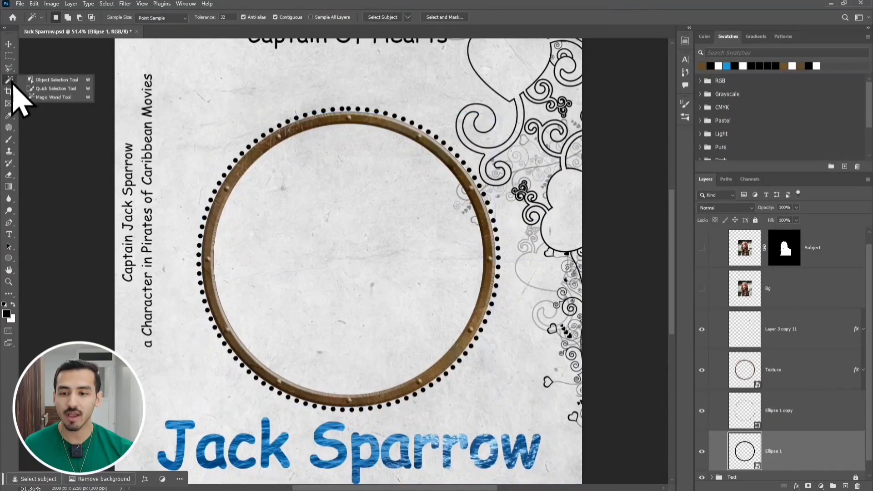
click(76, 99)
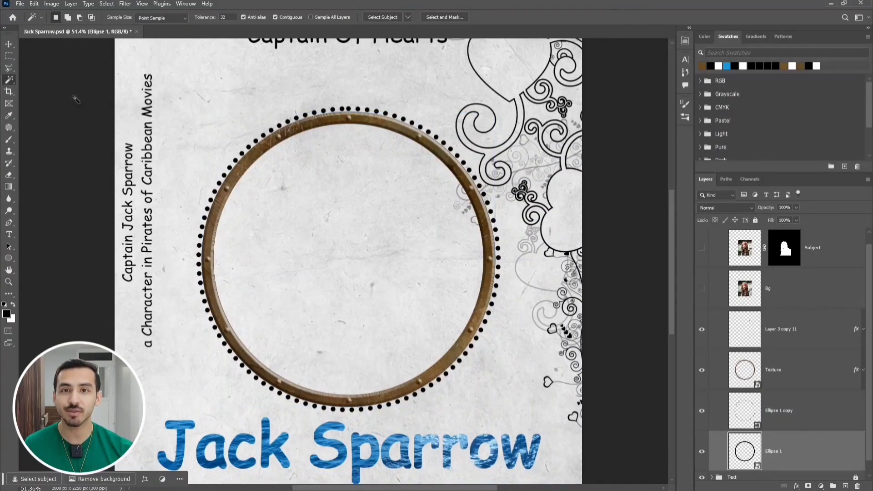
click(343, 265)
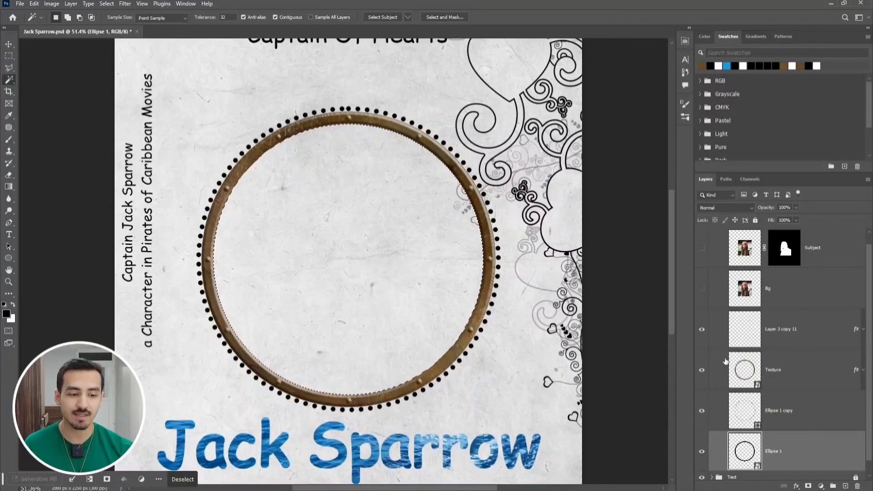
click(845, 485)
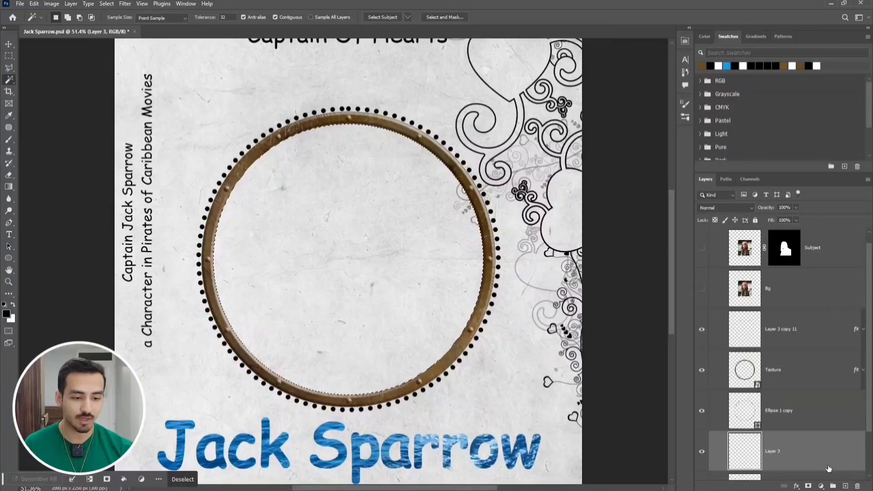
key(alt+BackSpace)
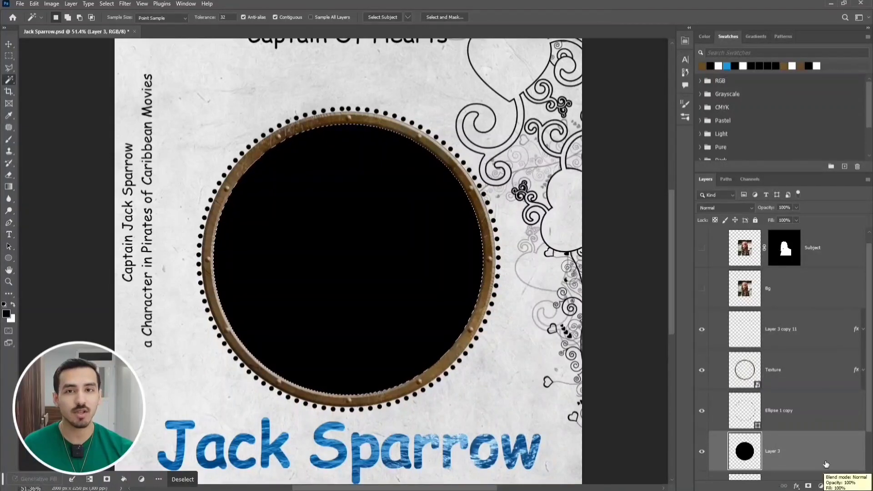
- Clear the selection and delete the Ellipse 1 layer
click(793, 476)
scroll(789, 471, down, 1)
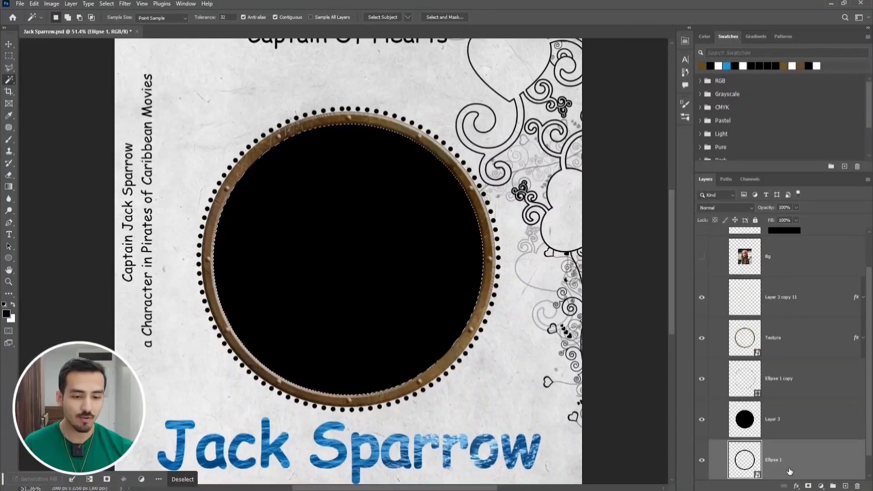
key(ctrl+d)
key(Delete)
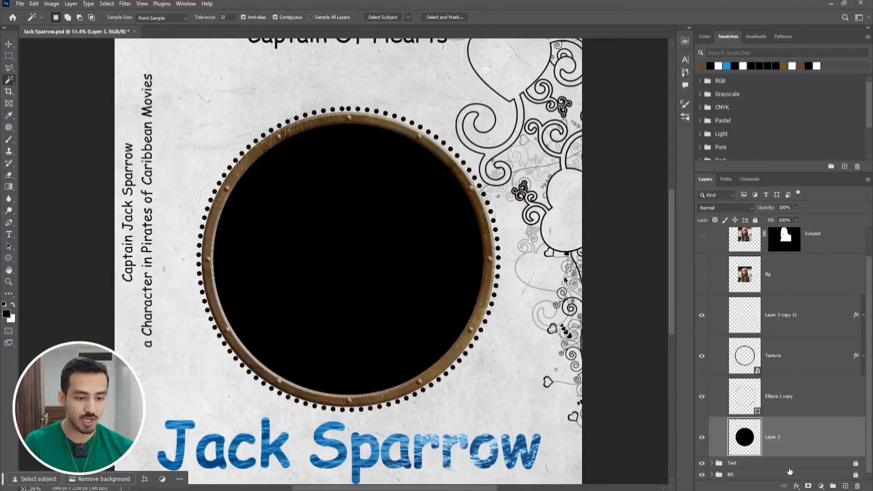
- Show the Subject and Bg layers again, enlarge both together to about 142% and shift them slightly up over the ring
scroll(782, 409, up, 1)
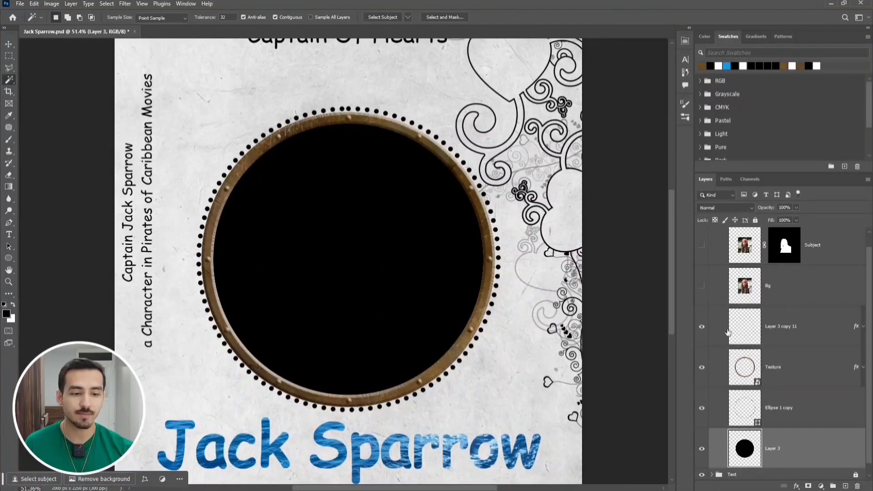
click(701, 248)
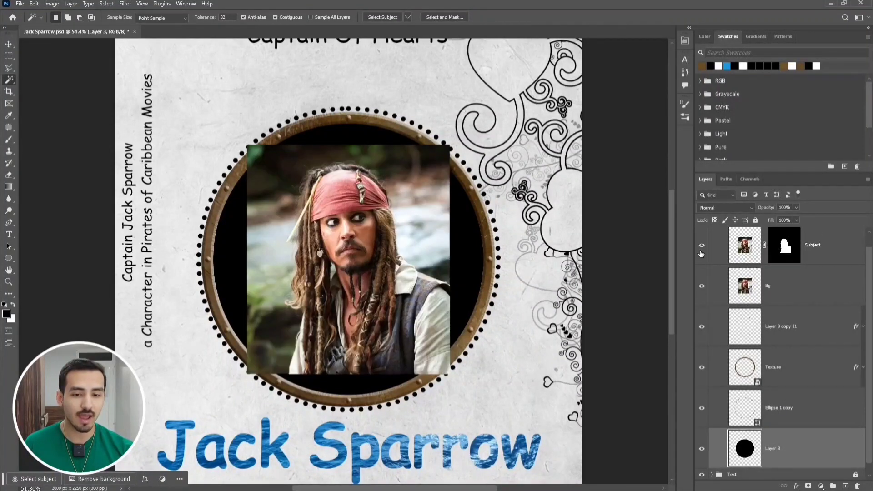
click(815, 273)
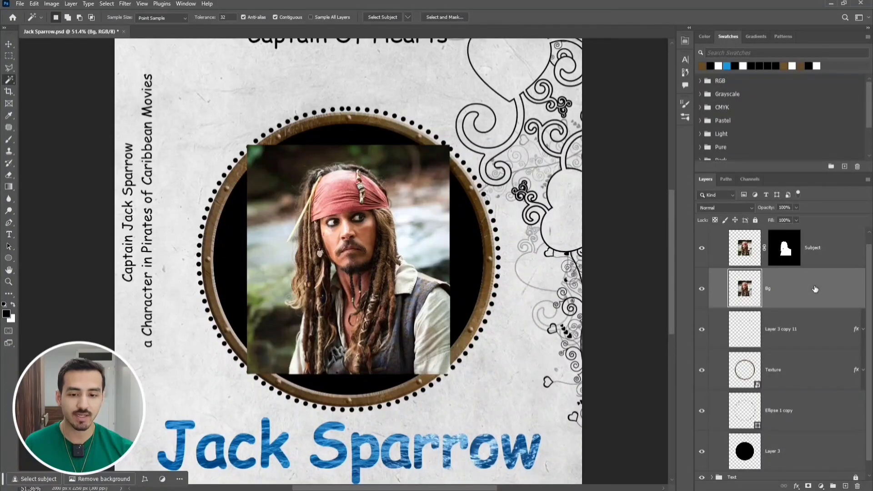
ctrl+click(834, 254)
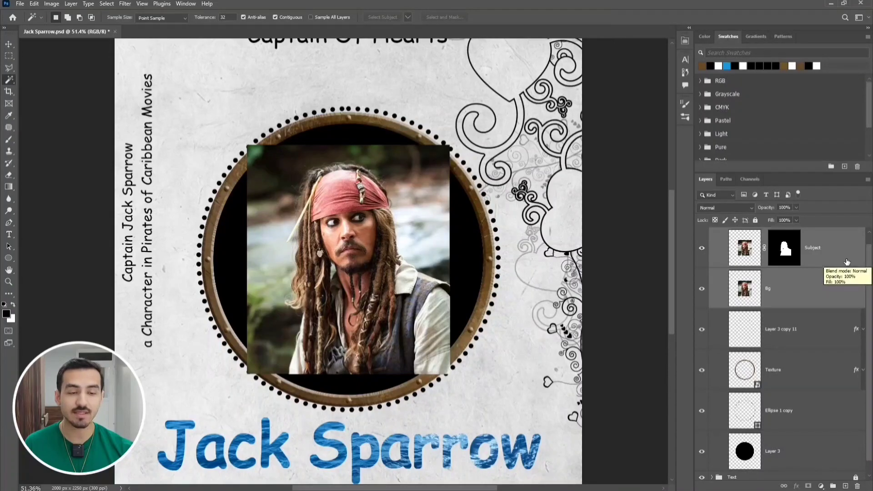
key(ctrl+t)
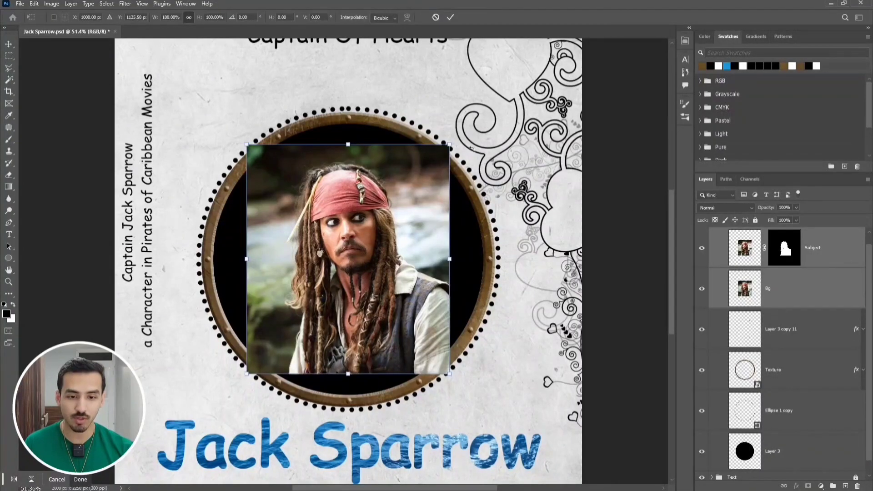
drag(448, 146, 509, 114)
drag(427, 192, 427, 173)
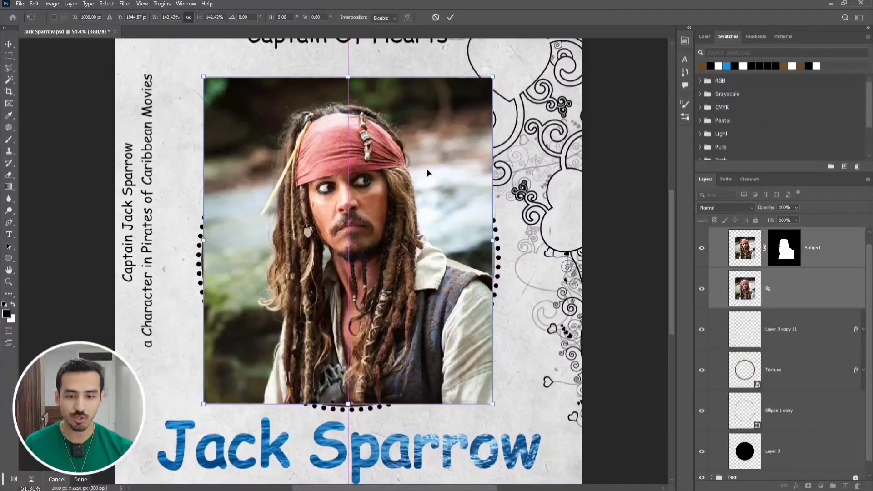
click(450, 17)
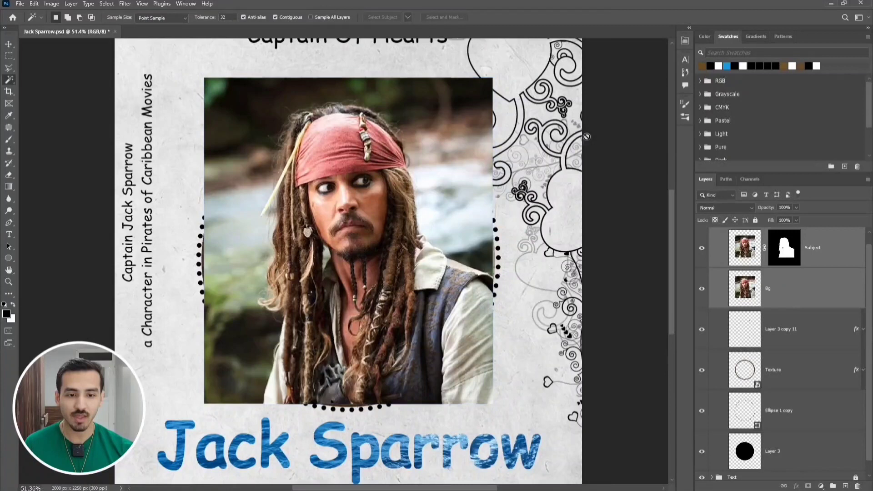
click(629, 170)
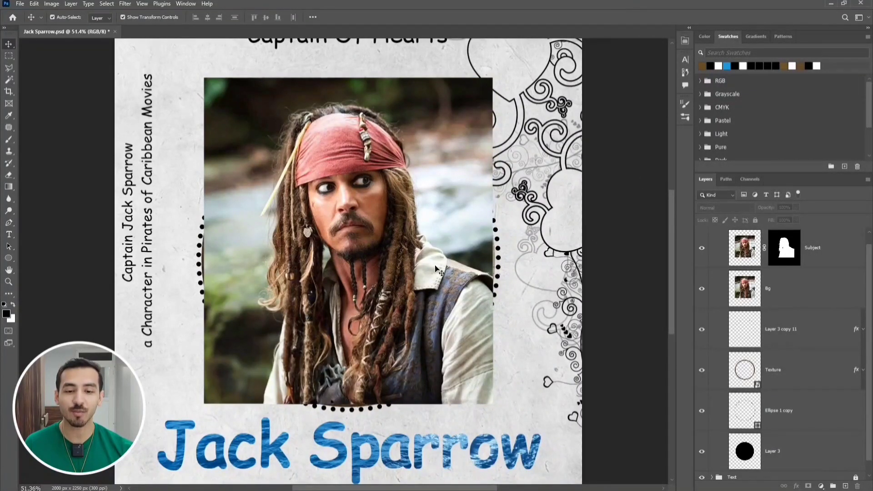
- Load the outline of the black circle on Layer 3 as a selection
click(818, 453)
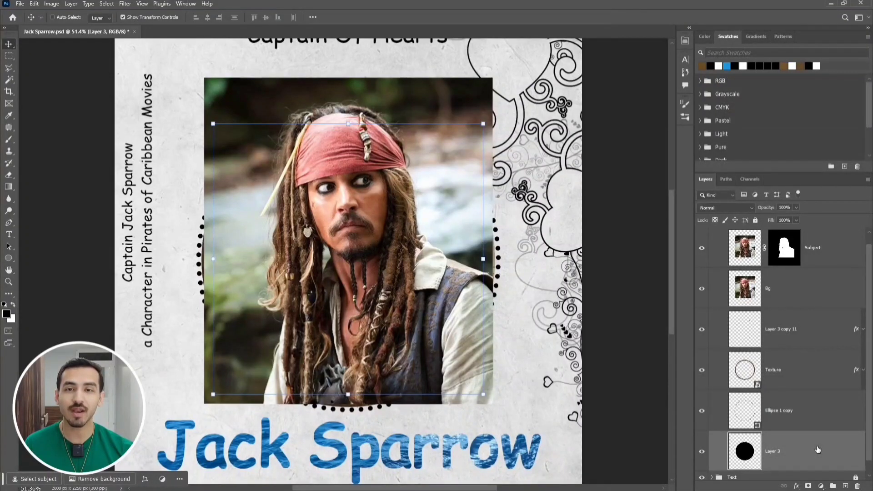
key(ctrl)
ctrl+click(753, 456)
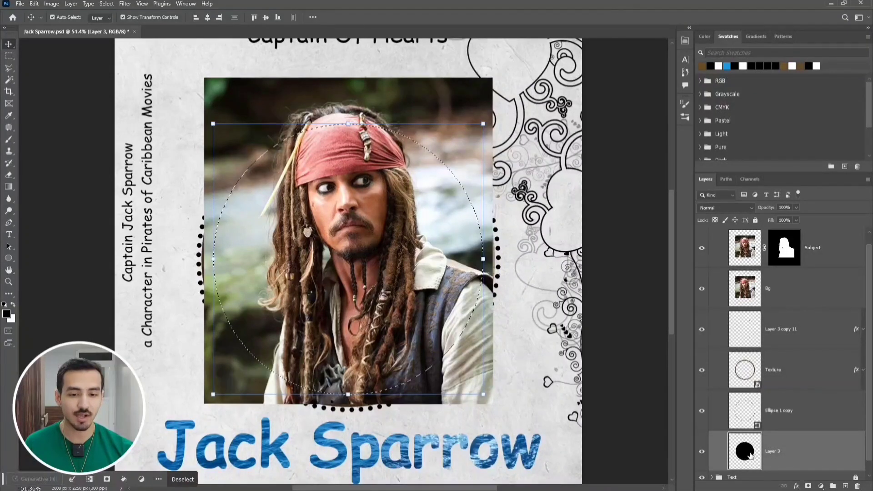
- Mask the Bg layer with the circular selection and hide Layer 3
click(787, 301)
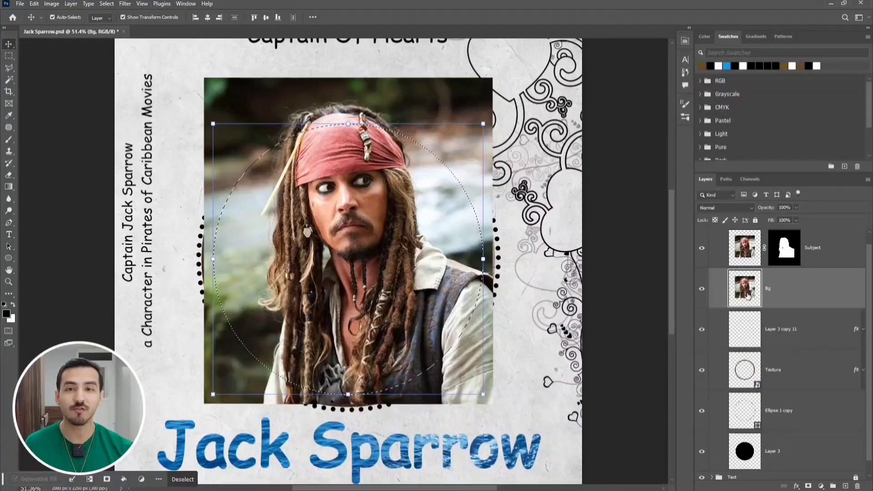
click(808, 485)
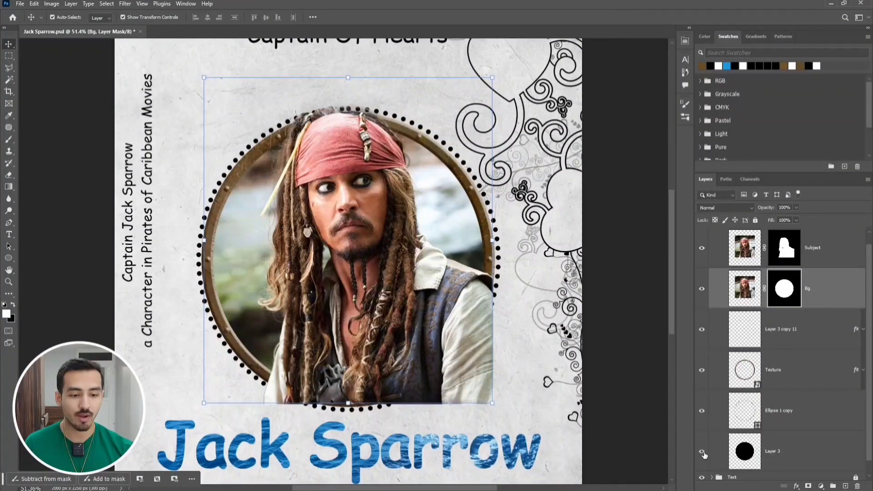
- Convert the Subject layer with its cutout mask to a smart object
click(817, 259)
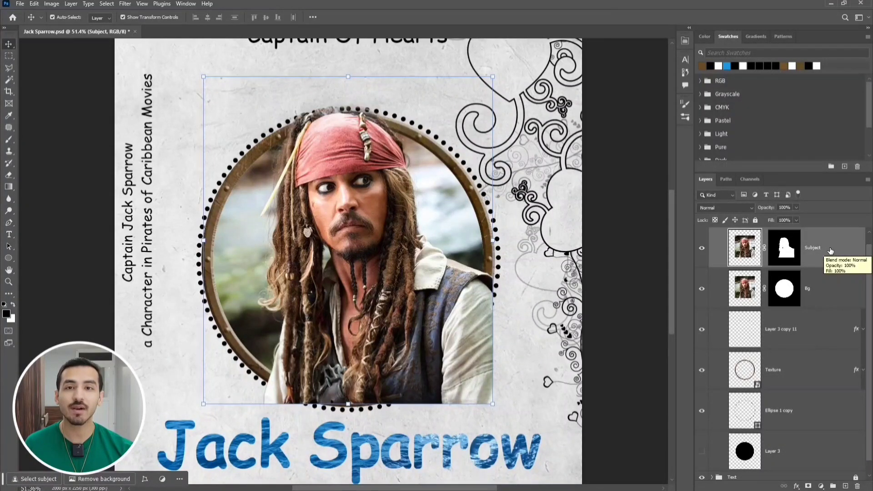
right_click(830, 251)
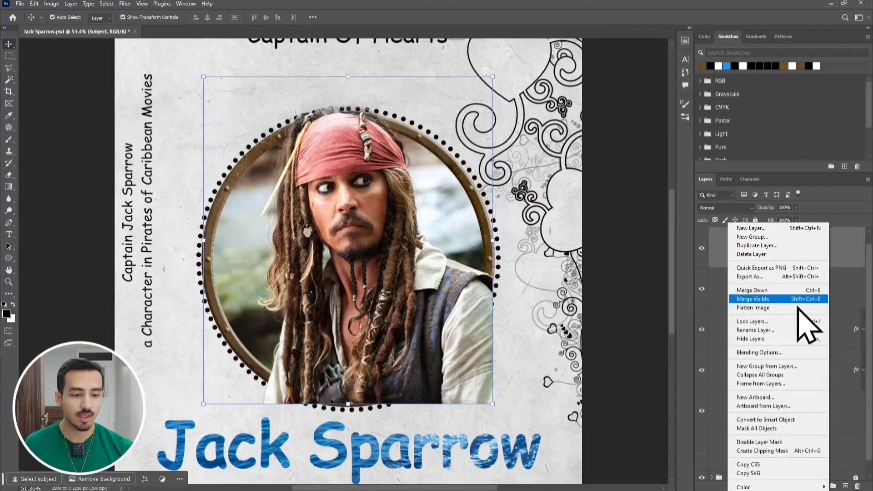
click(794, 419)
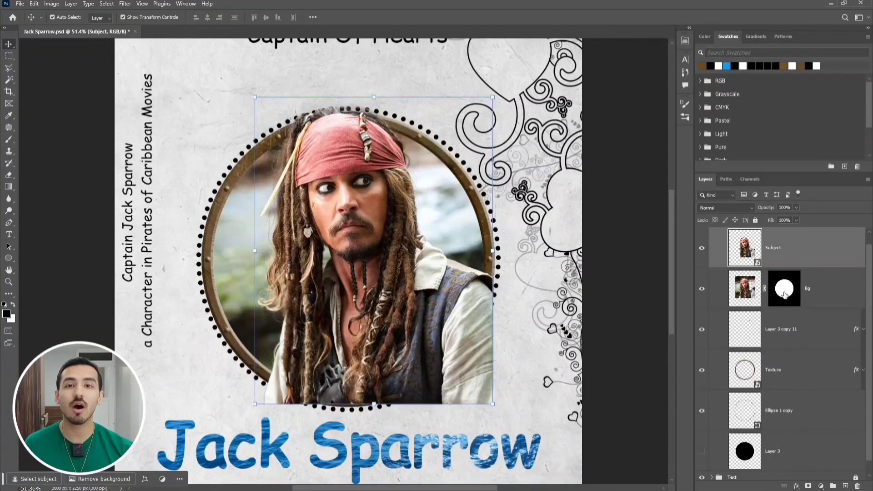
- Copy the Bg layer's circular mask onto the Subject layer and deselect the layers
key(alt)
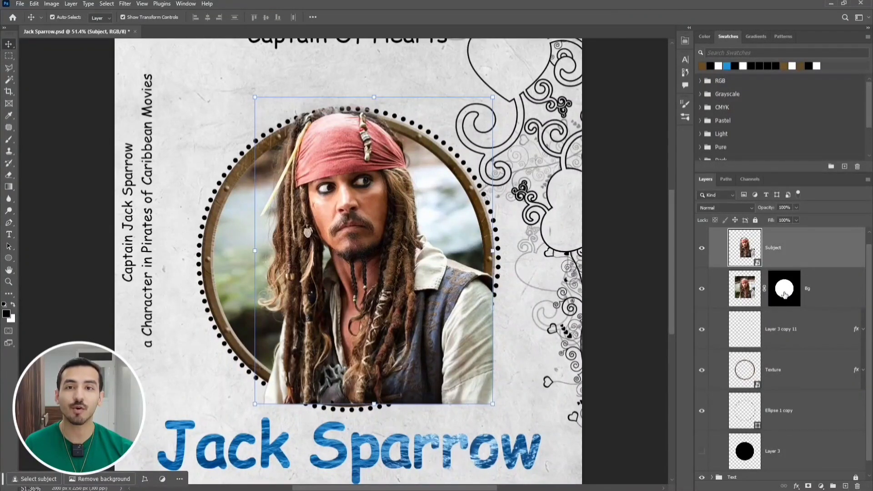
drag(785, 295, 780, 252)
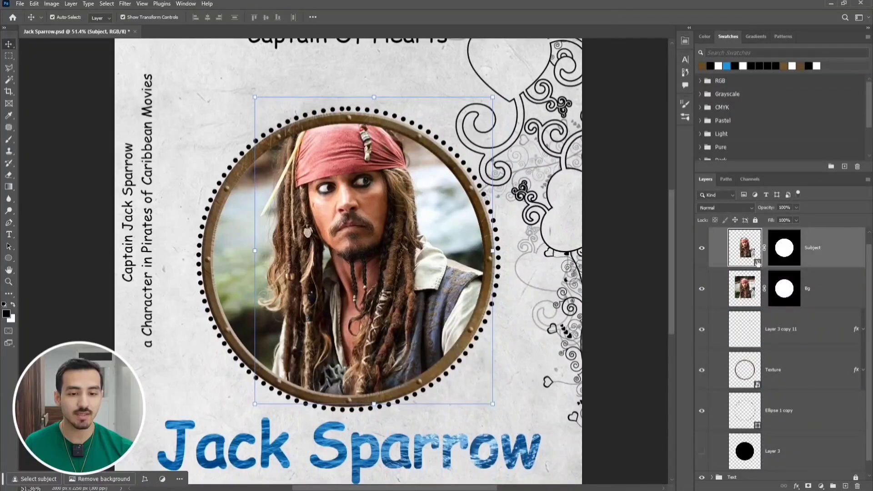
click(647, 282)
drag(464, 257, 481, 272)
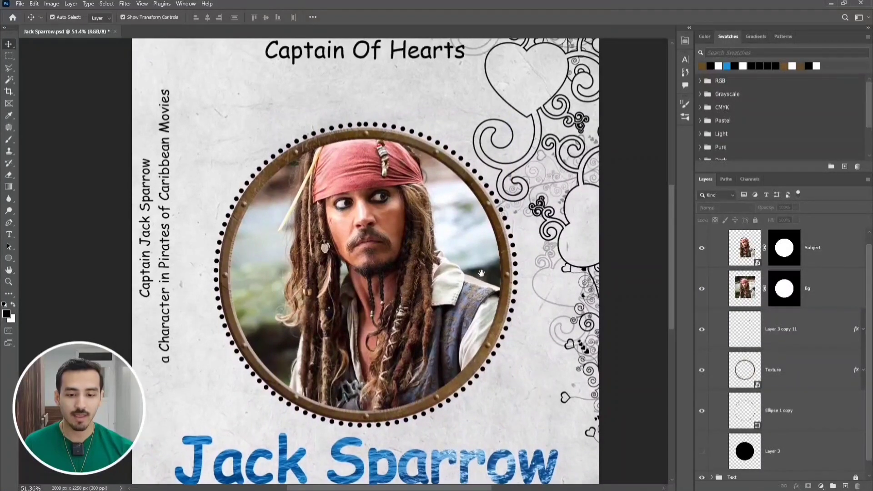
- Paint white over the head on the Subject layer's mask with a 600 px brush so it overlaps the ring
click(10, 140)
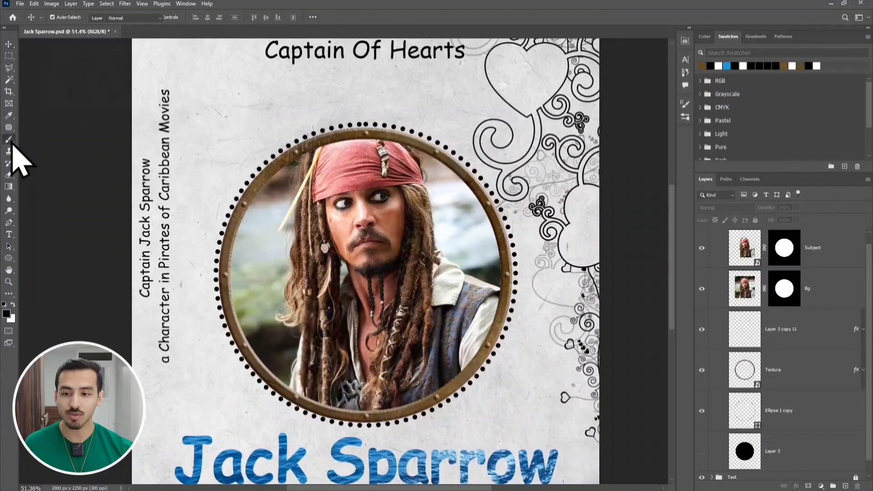
click(797, 249)
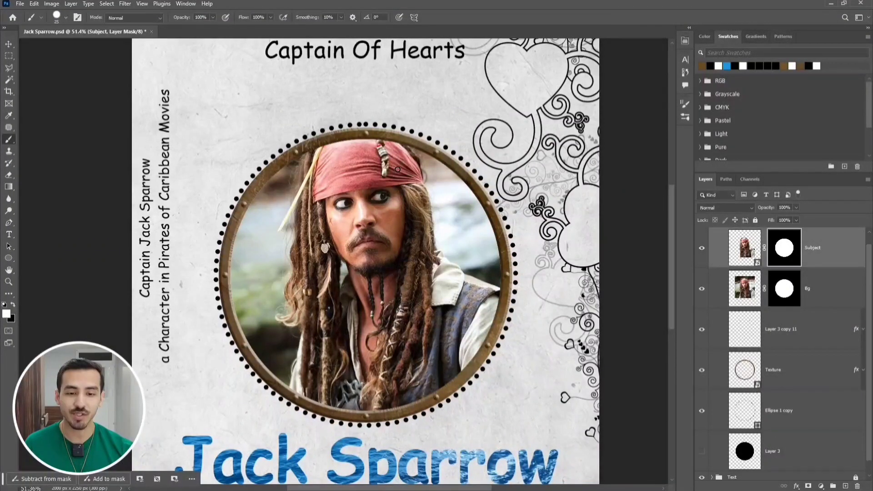
key(bracketright)
key(bracketright)
key(bracketright)
key(bracketright)
key(bracketright)
key(bracketright)
key(bracketright)
key(bracketright)
key(bracketright)
key(bracketright)
key(bracketright)
key(bracketright)
key(bracketright)
key(bracketright)
key(bracketright)
key(bracketright)
key(bracketright)
key(bracketright)
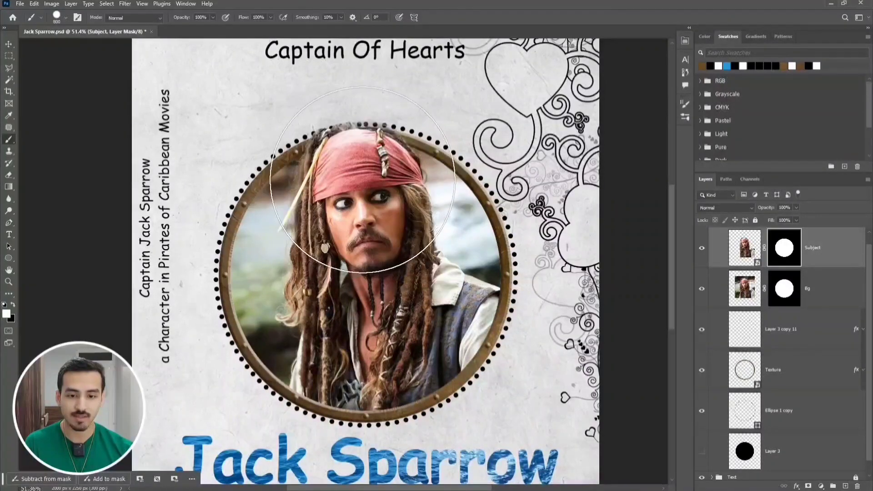
click(372, 186)
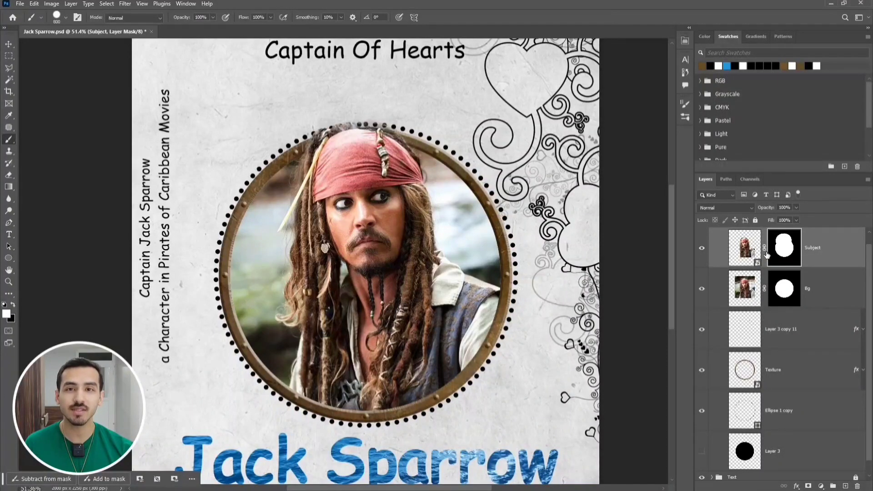
key(v)
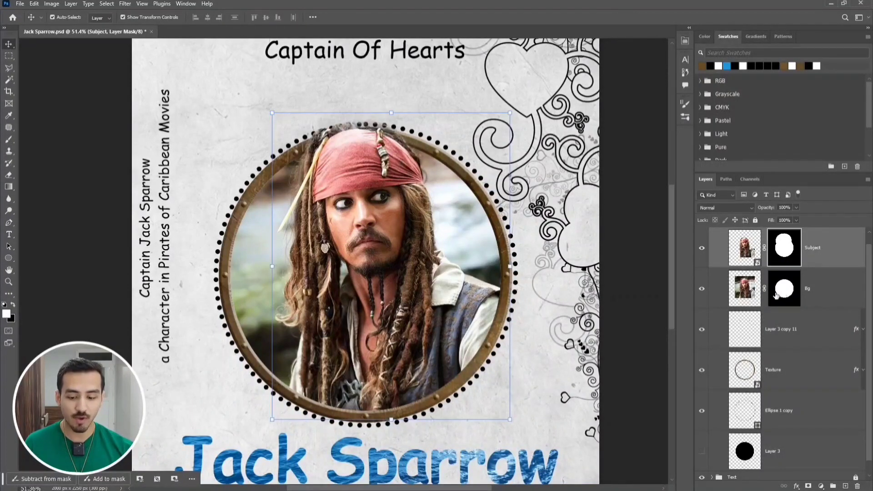
key(ctrl+t)
drag(510, 112, 530, 87)
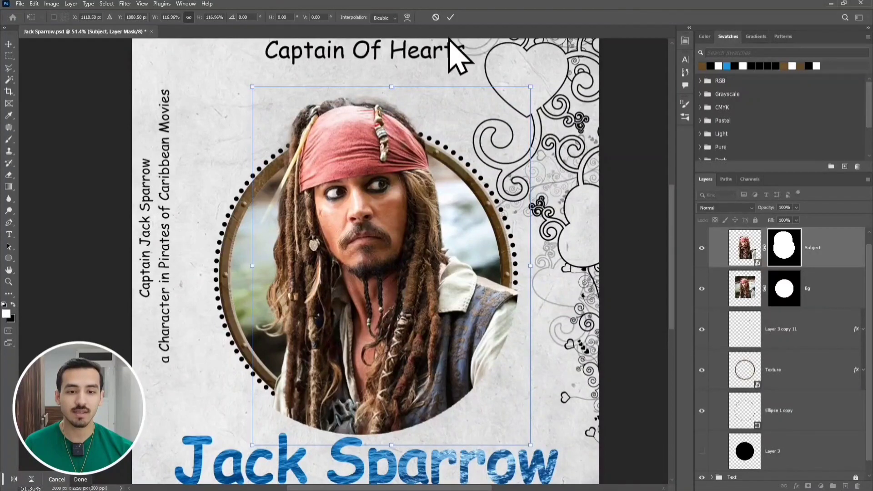
click(435, 17)
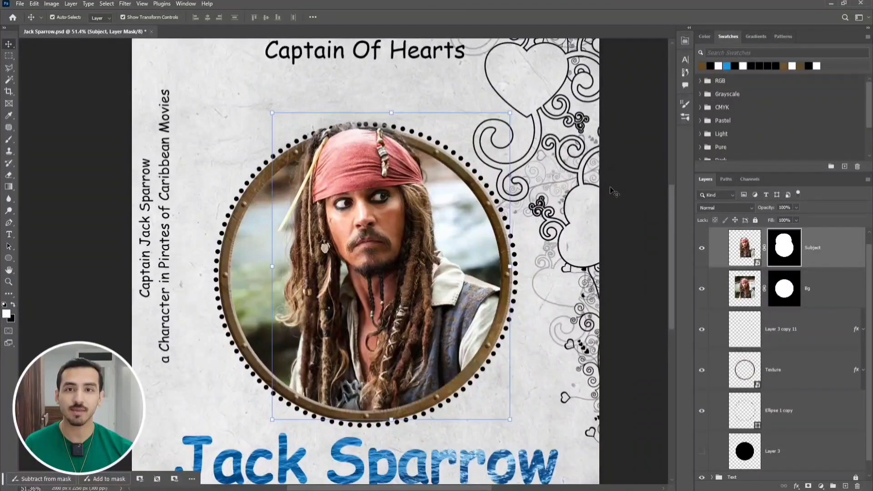
- Unlink the masks of the Subject and Bg layers, and enlarge both images together to about 113% while shifting them up in the ring
click(614, 193)
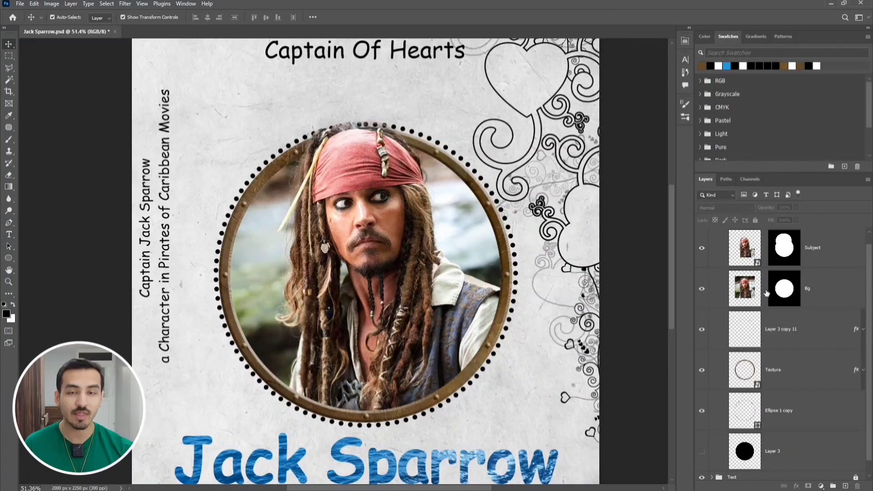
click(734, 298)
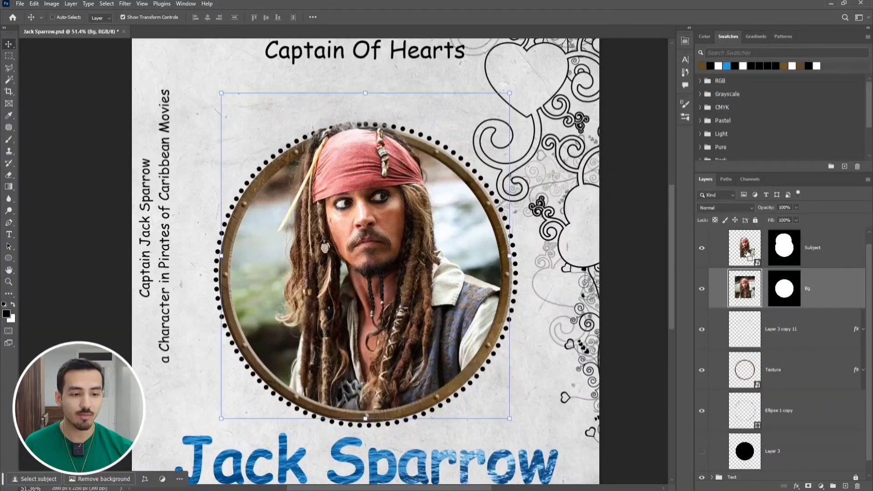
ctrl+click(747, 256)
key(ctrl+d)
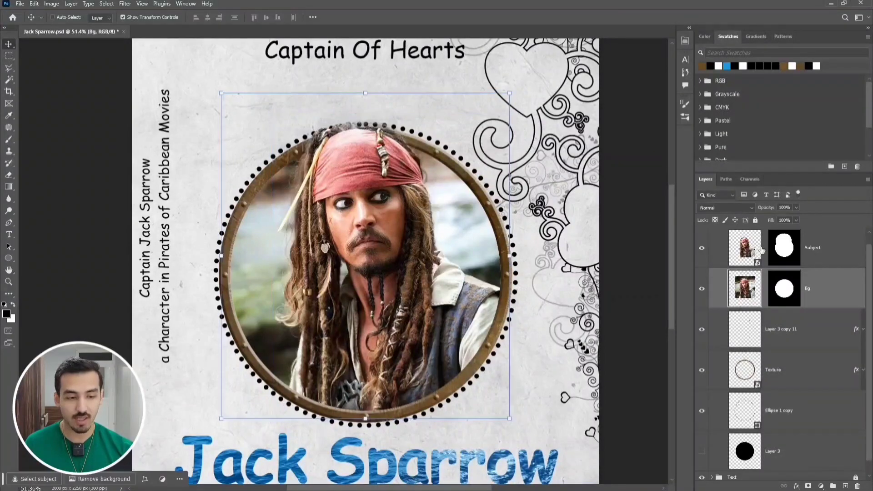
ctrl+click(820, 248)
key(ctrl+t)
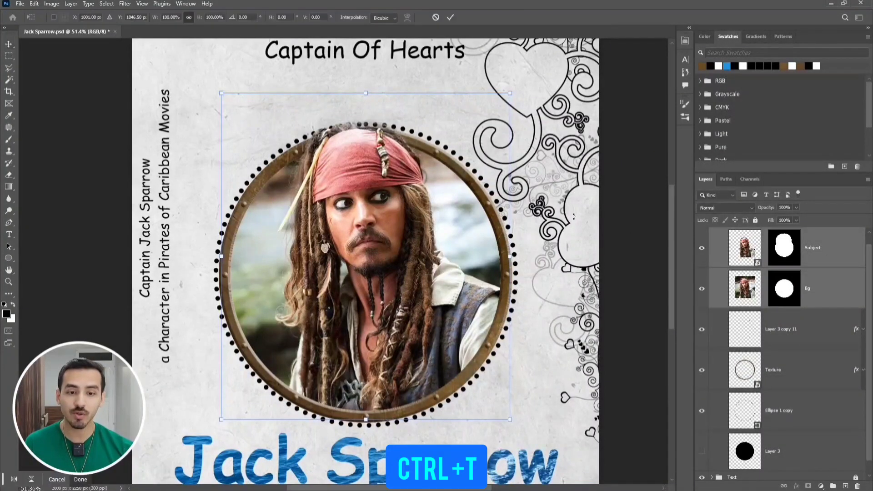
drag(515, 94, 524, 74)
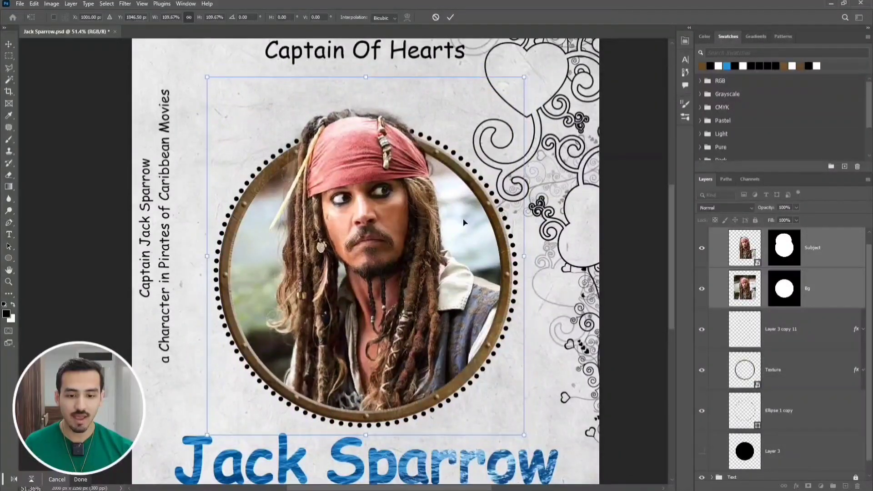
drag(464, 223, 457, 225)
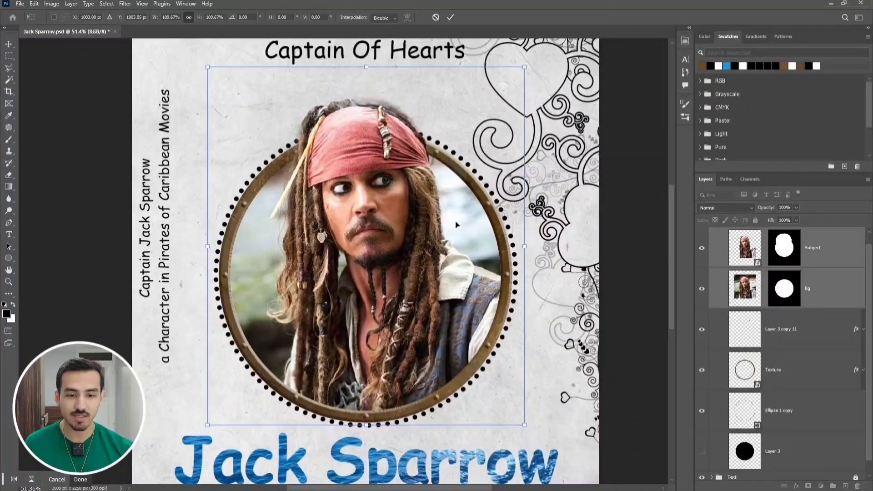
drag(525, 68, 530, 50)
drag(456, 181, 456, 169)
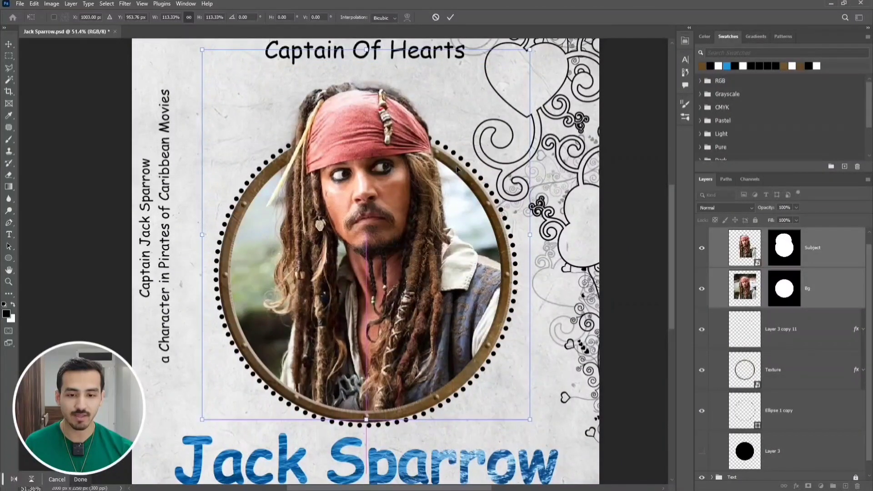
click(450, 17)
click(613, 135)
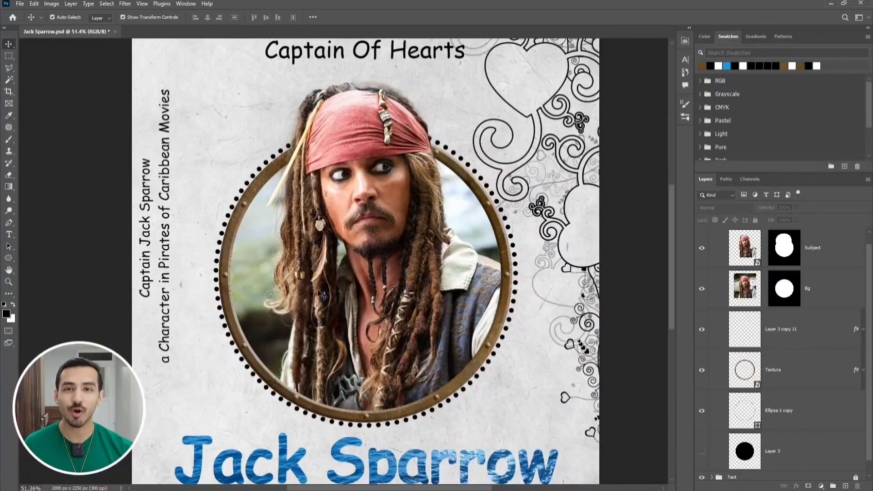
- Add a drop shadow to the Subject layer with global light turned off and an angle of 30°
scroll(309, 281, up, 2)
drag(410, 278, 445, 301)
click(813, 261)
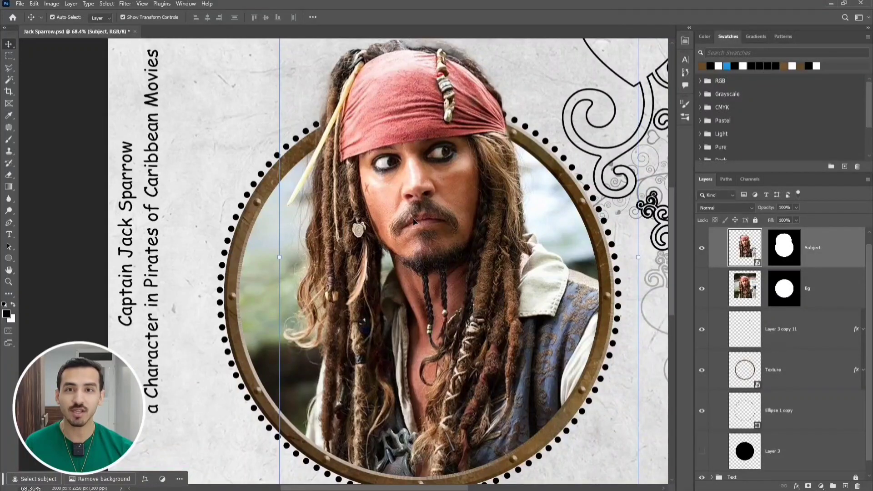
double_click(843, 255)
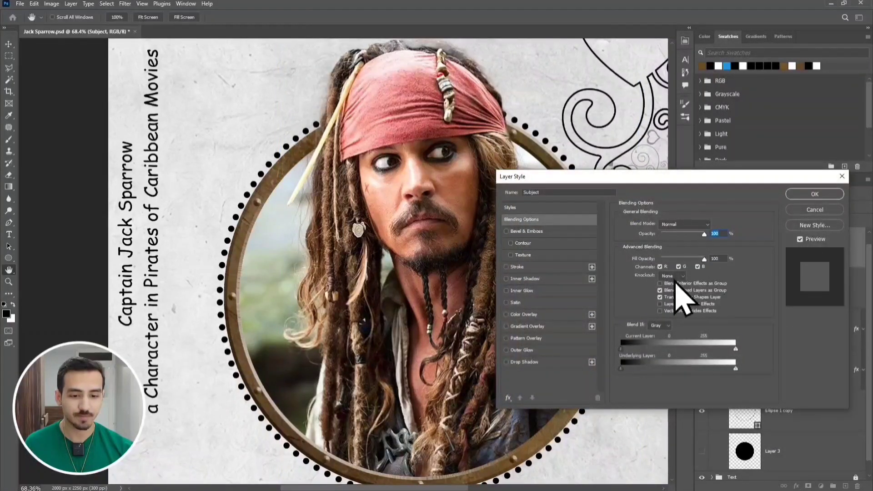
click(527, 361)
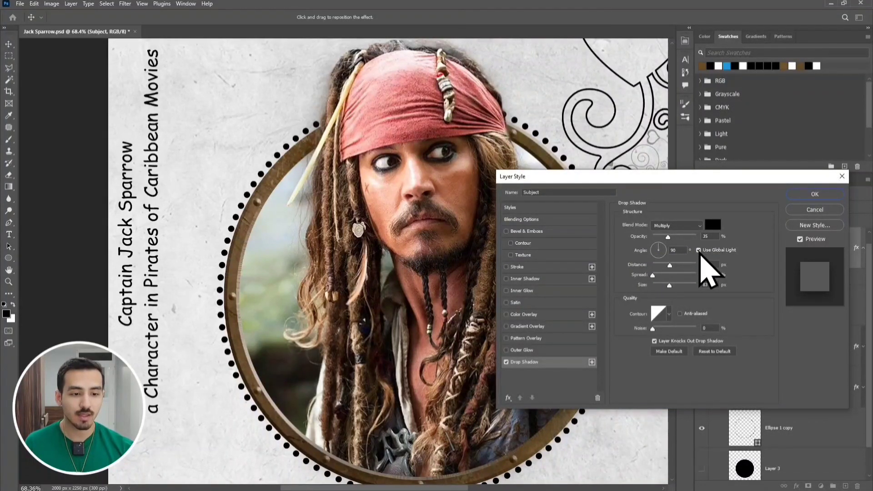
click(699, 250)
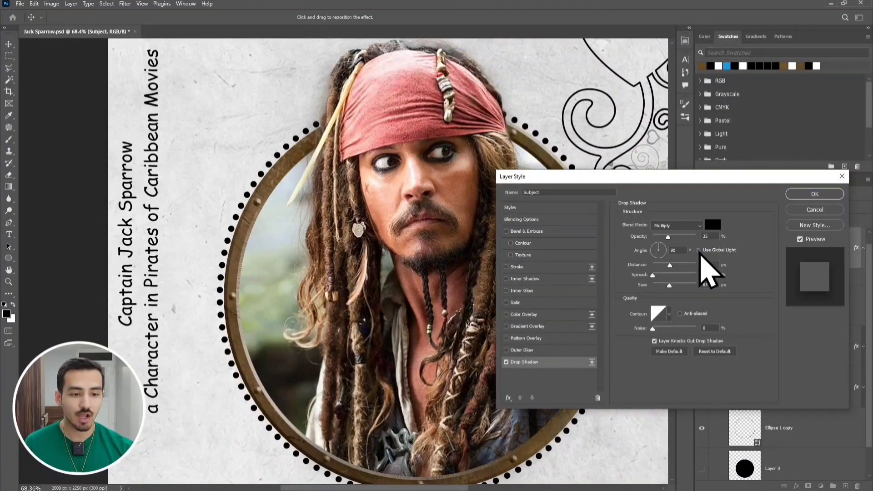
double_click(674, 249)
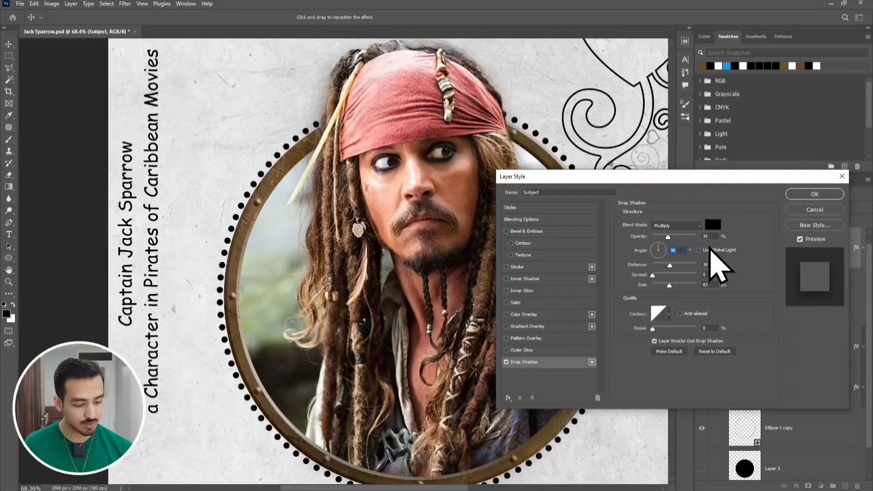
text(30)
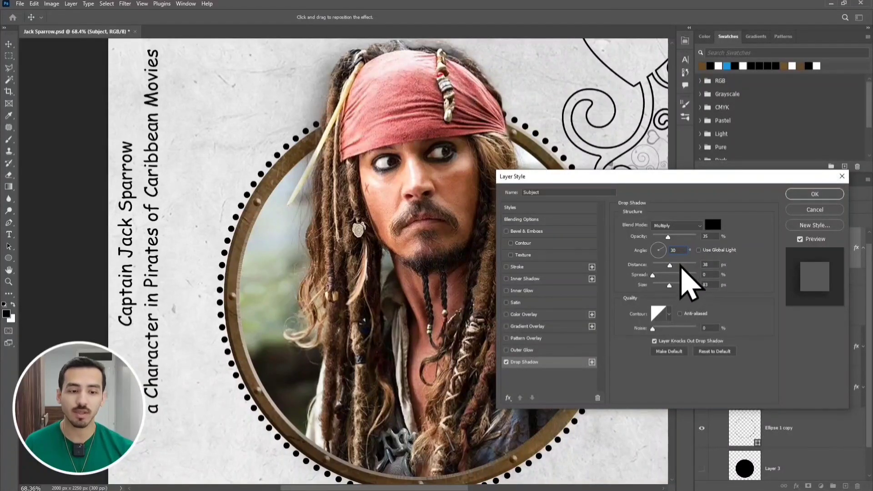
- Set the Subject shadow's distance to 40 px, spread to 0% and size to 80 px, and apply the layer style
click(713, 266)
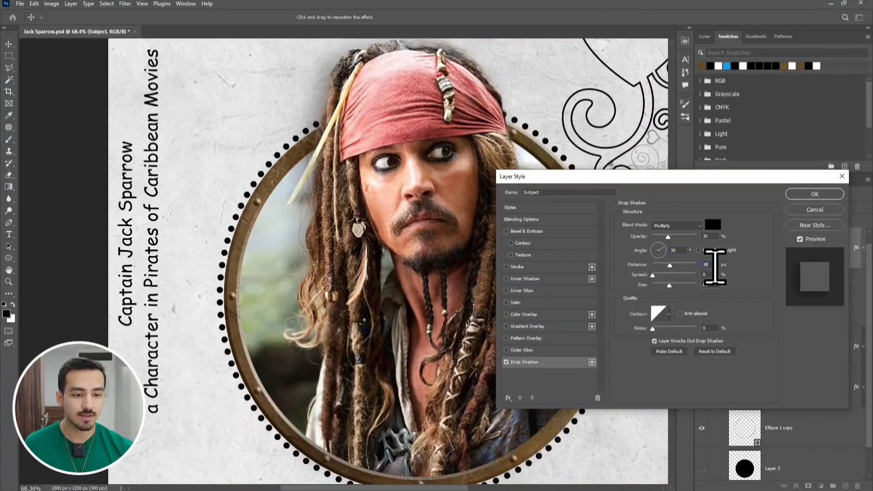
text(40)
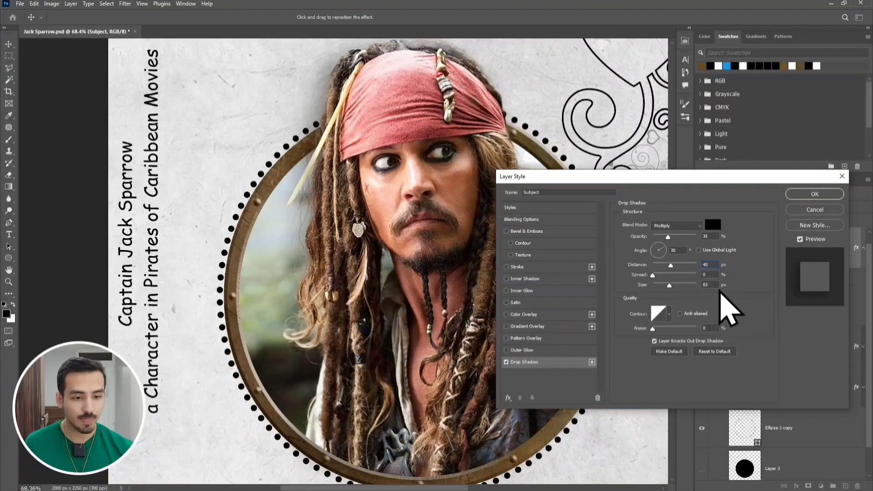
drag(653, 276, 652, 279)
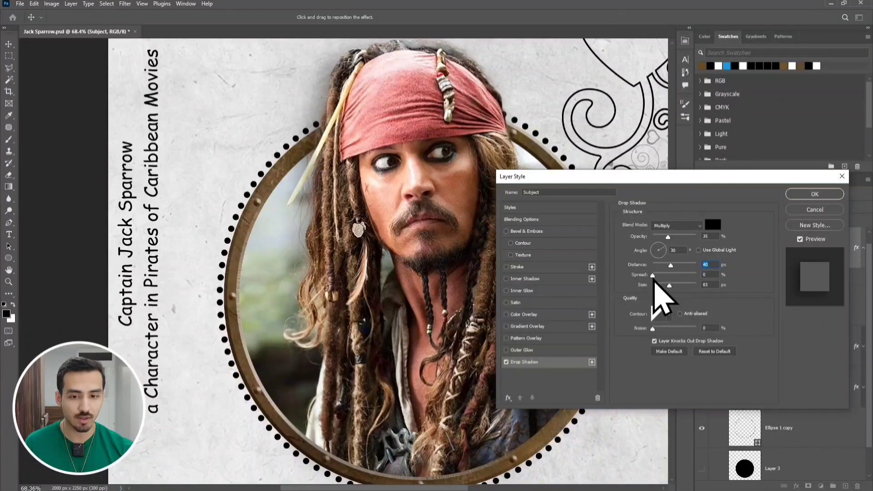
click(710, 284)
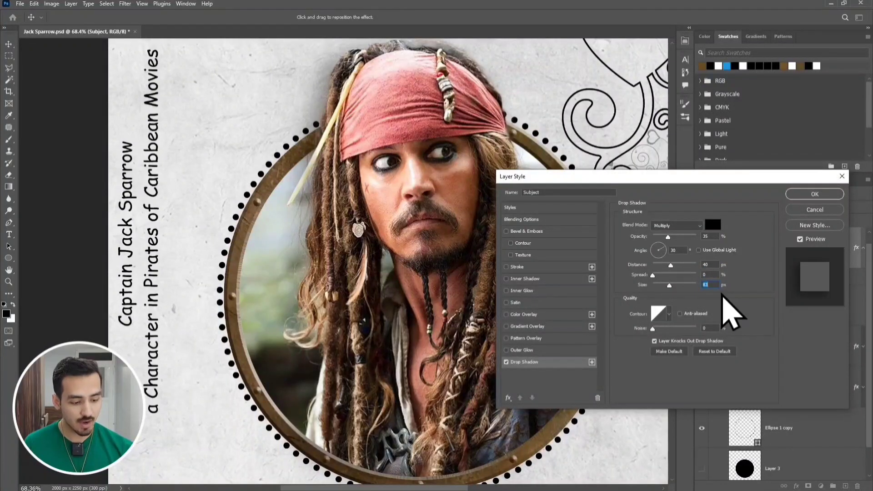
text(80)
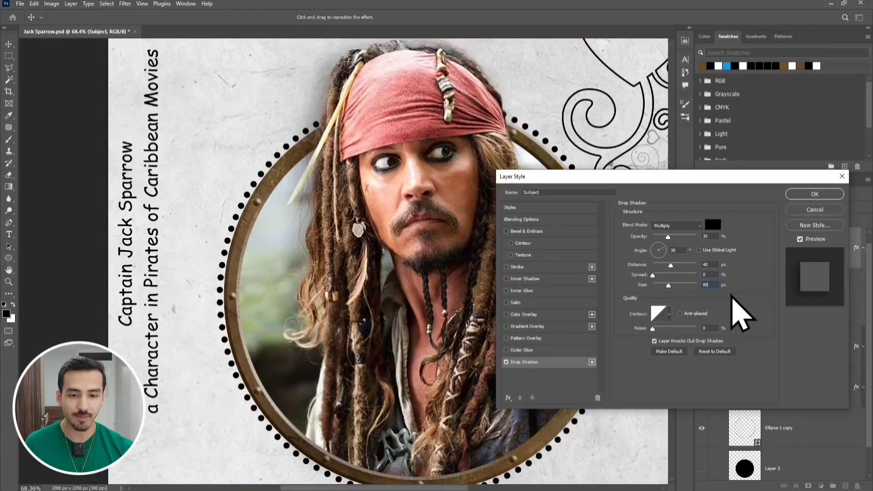
click(815, 195)
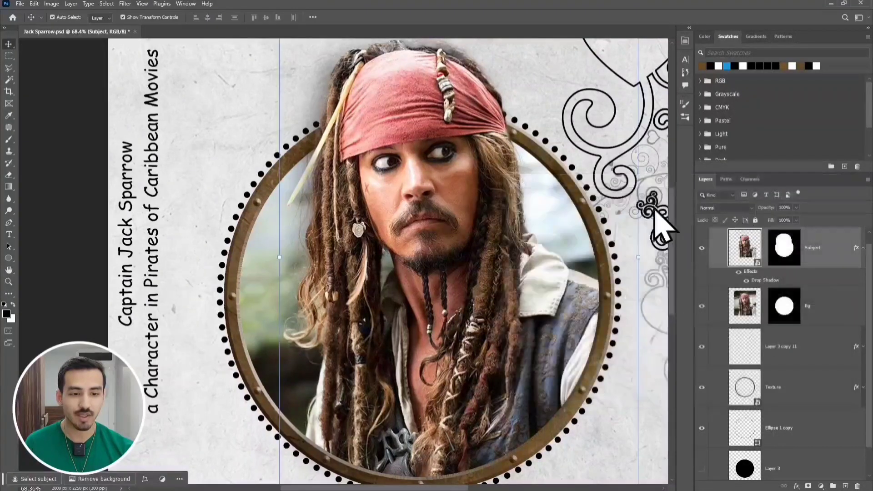